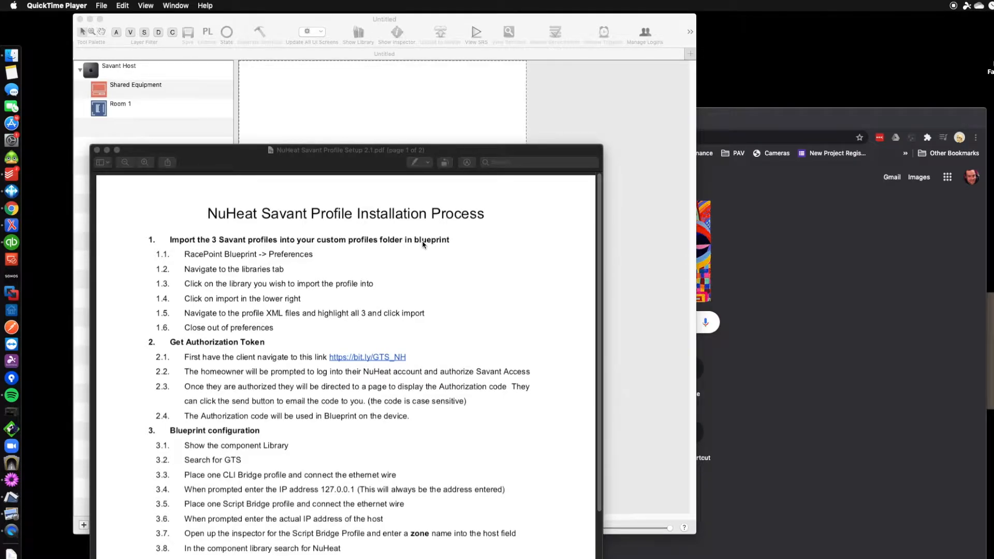
Switch to Finder and review the CLI bridge, script bridge and NuHeat signature profile files in the Nuheat V2.1 folder.
drag(361, 166, 370, 136)
click(17, 58)
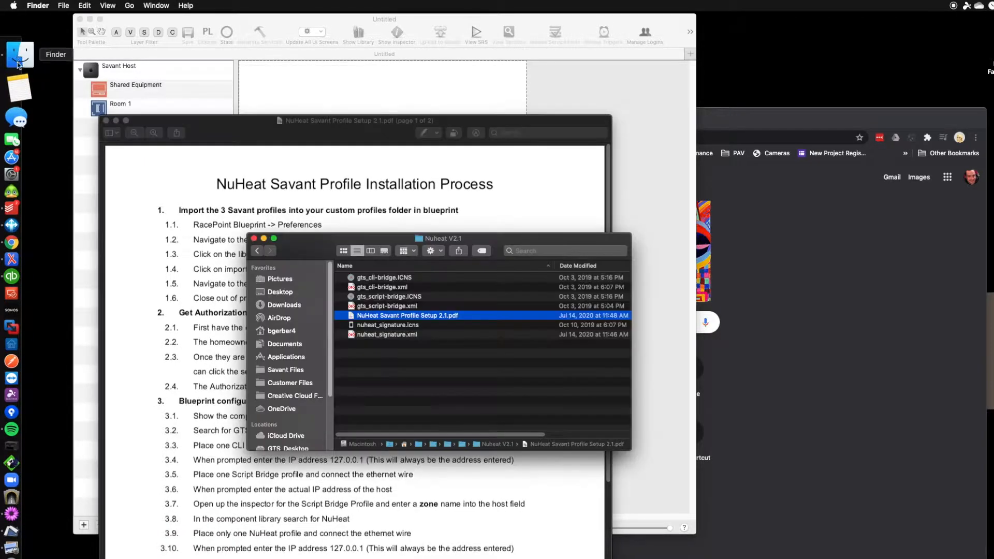
click(421, 288)
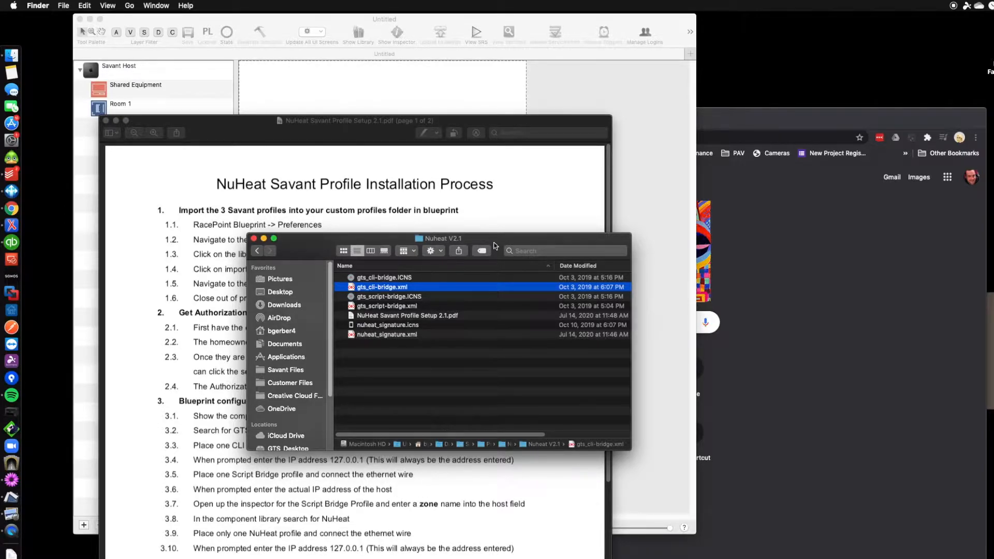
drag(506, 238, 604, 301)
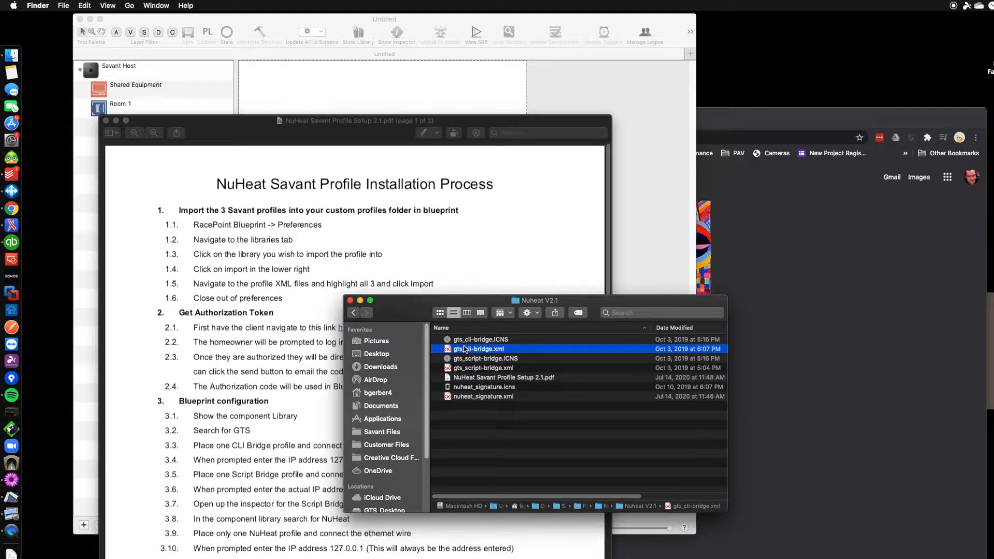
Read the profile import steps and the Get Authorization Token section in the NuHeat Savant Profile Setup 2.1 PDF.
click(252, 324)
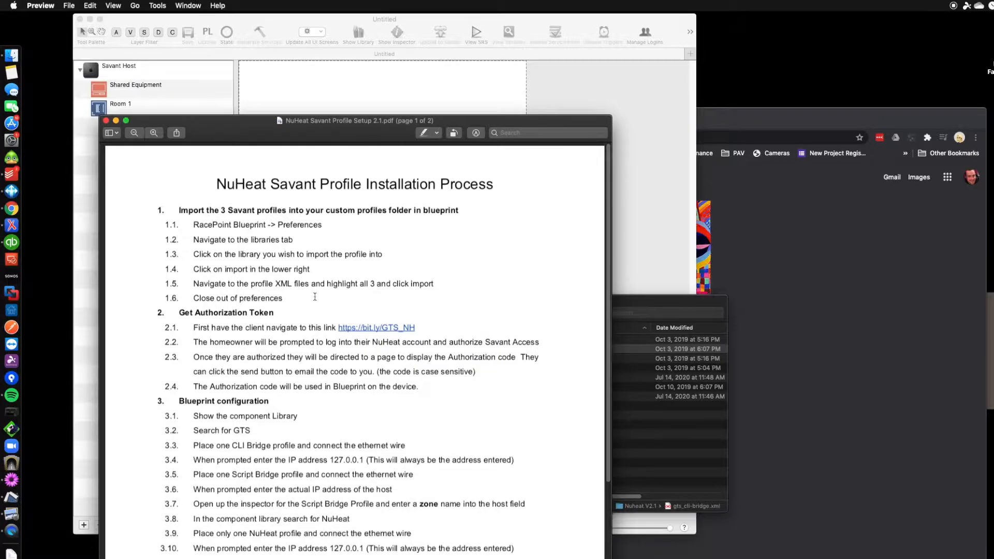
drag(196, 226, 282, 298)
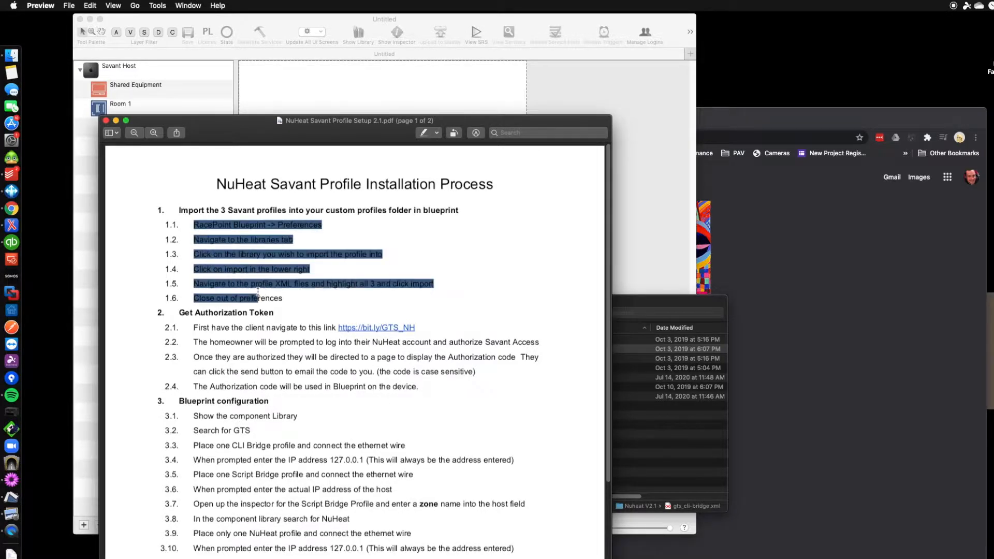
click(292, 300)
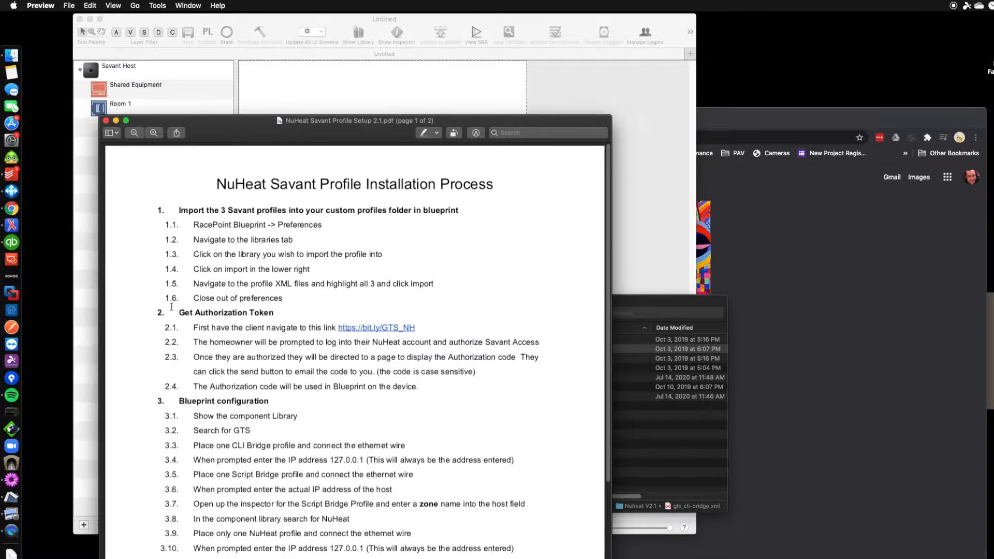
drag(179, 317, 255, 310)
click(288, 314)
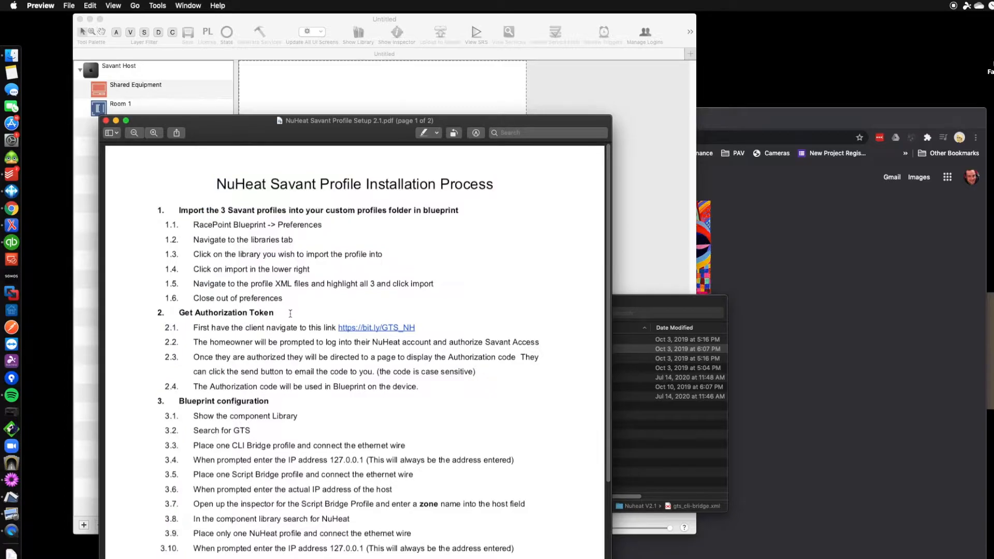
Open the PDF's authorization link, log in to the NuHeat account with the prefilled credentials and allow Savant access.
click(381, 333)
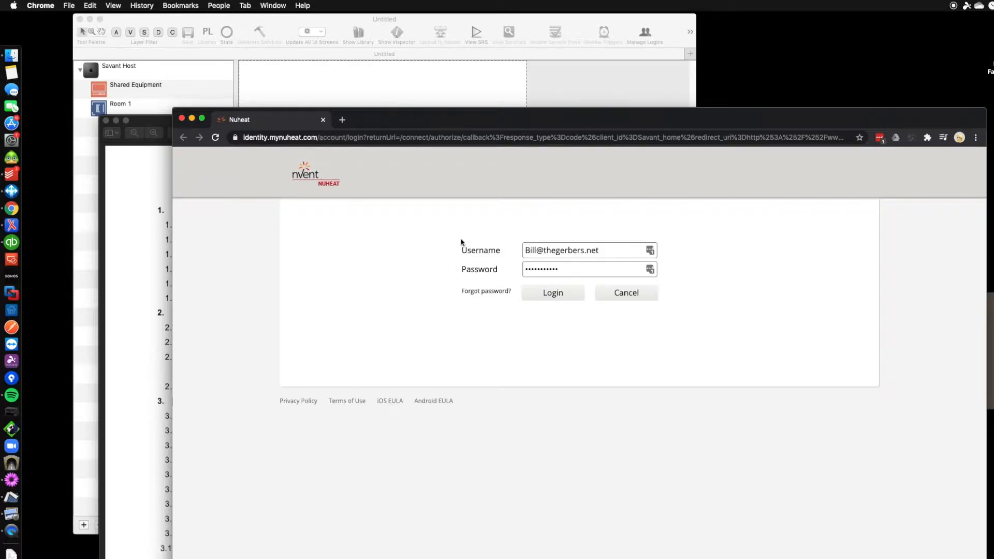
click(554, 294)
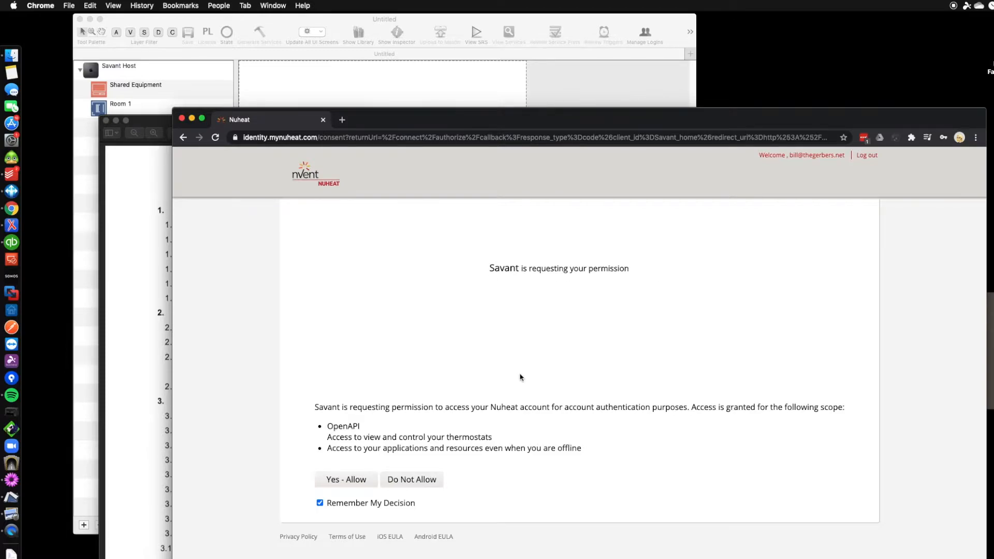
click(344, 487)
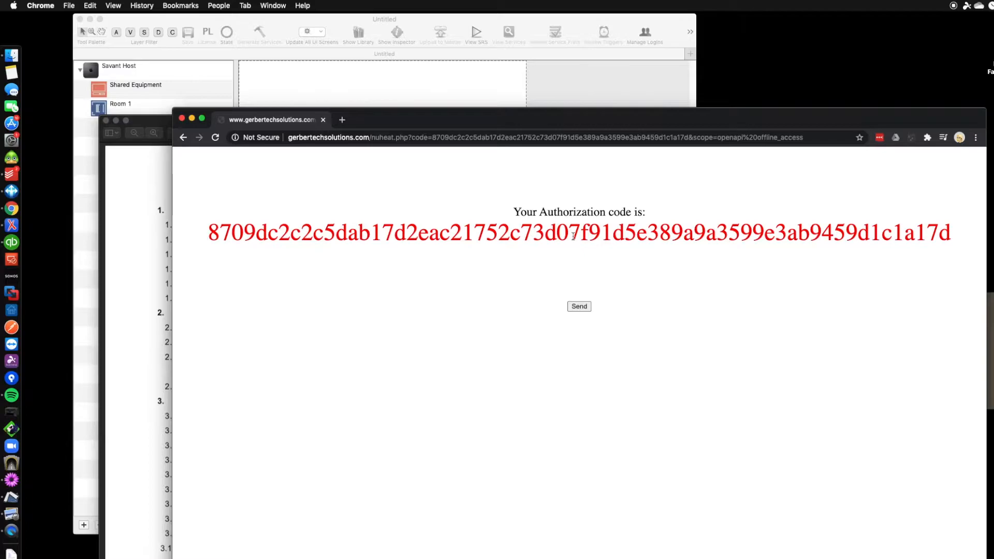
Move the authorization code page and the PDF instructions aside so the Blueprint window is uncovered.
drag(589, 122, 670, 143)
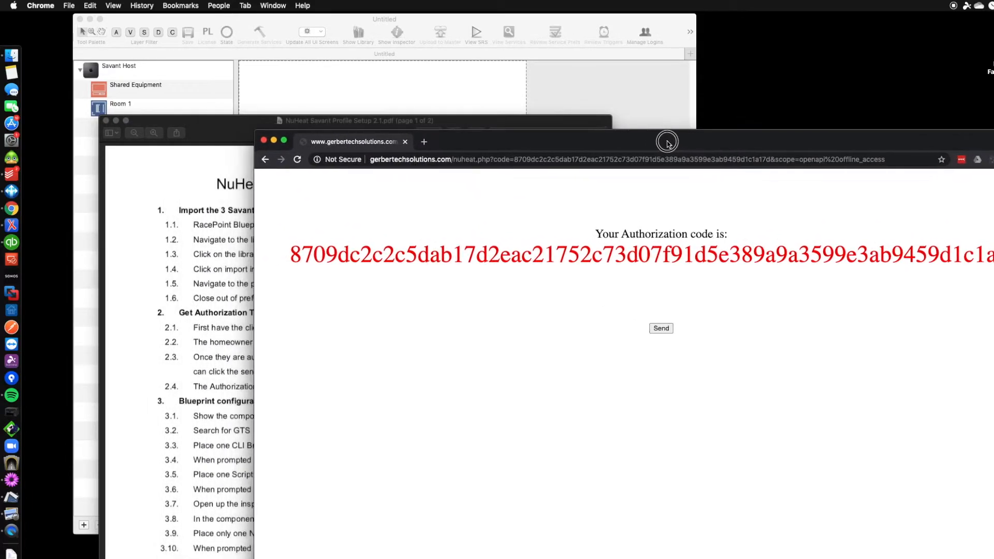
click(150, 339)
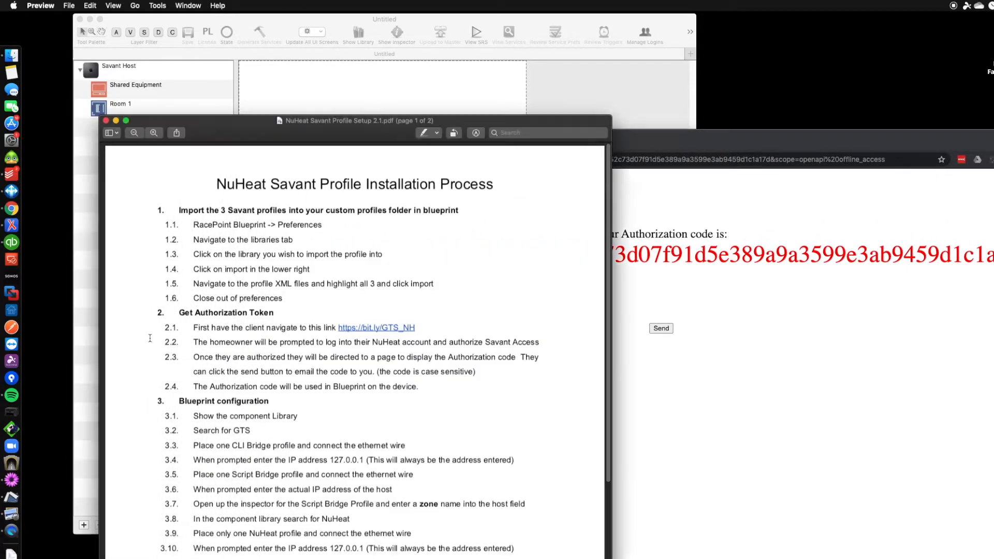
click(321, 85)
drag(333, 20, 327, 79)
drag(139, 136, 282, 141)
key(super+Tab)
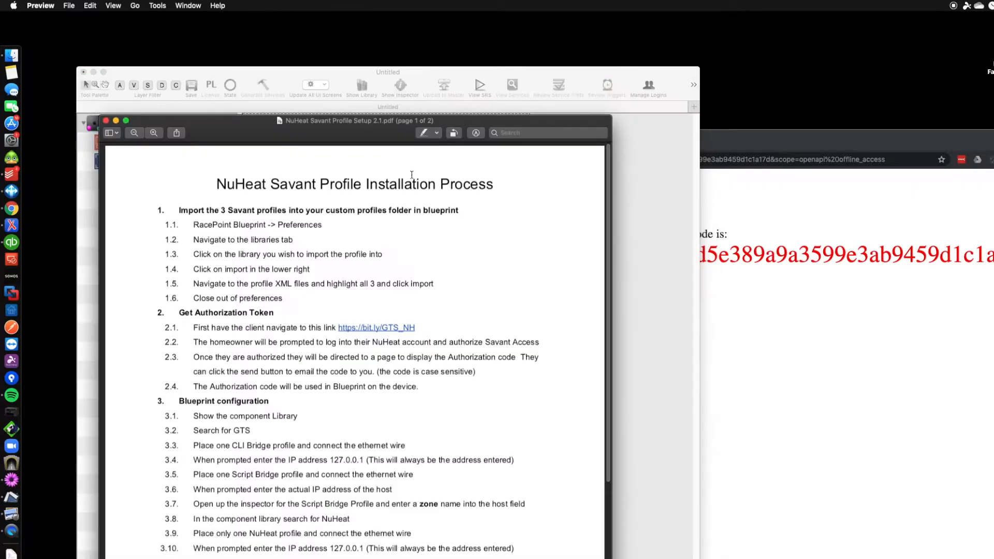
drag(383, 139, 861, 99)
In RacePoint Blueprint, narrow the window and the zone list, and reposition the Savant Host near the layout's upper-left corner.
click(548, 242)
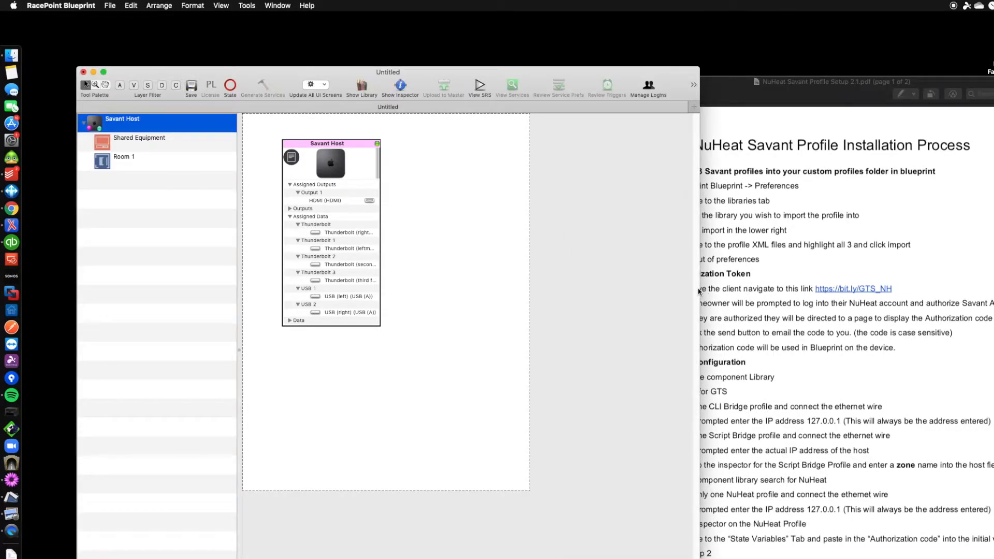
drag(699, 287, 552, 284)
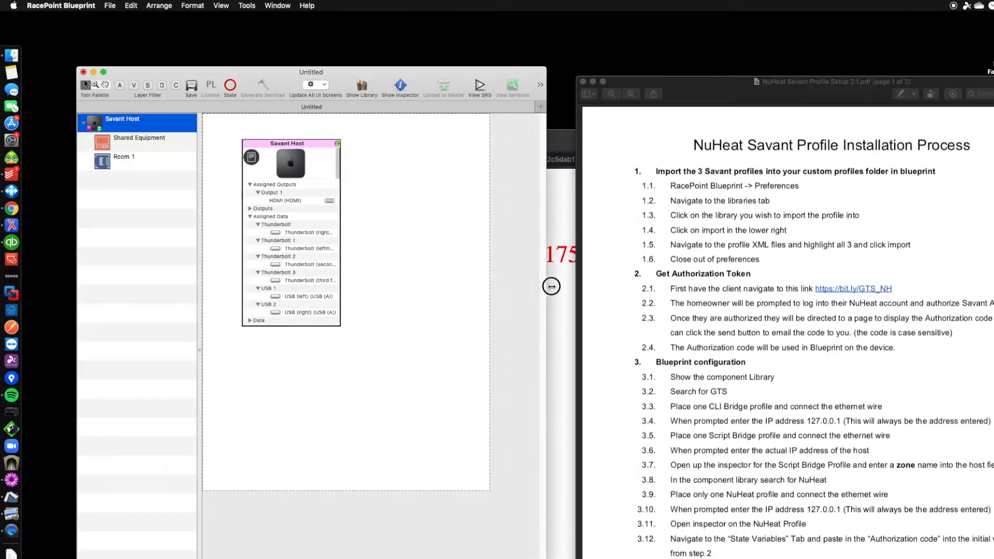
drag(202, 331, 187, 325)
drag(327, 144, 307, 131)
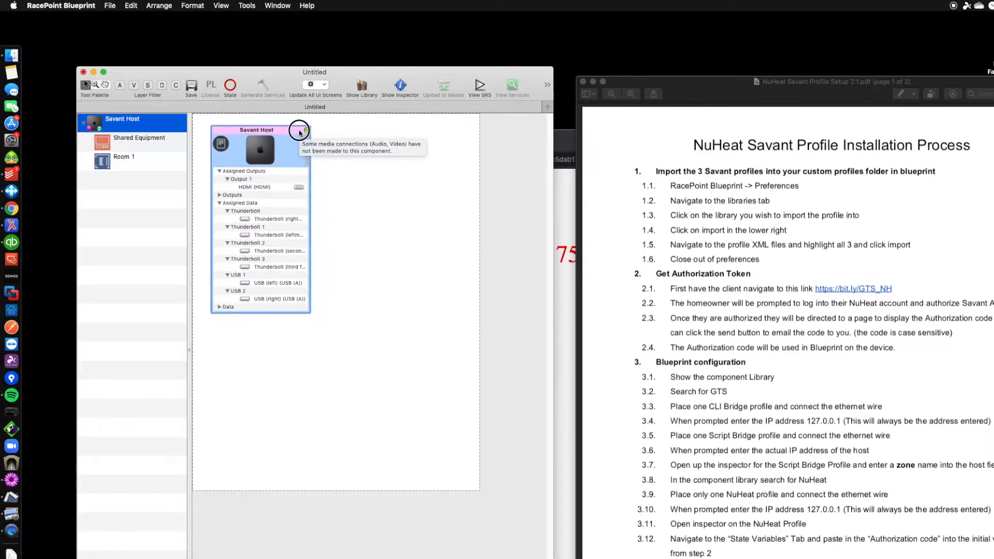
Search the component library for gts, add the GTS CLI-Bridge to Shared Equipment as CLI Bridge, and position it beside the Savant Host.
click(362, 85)
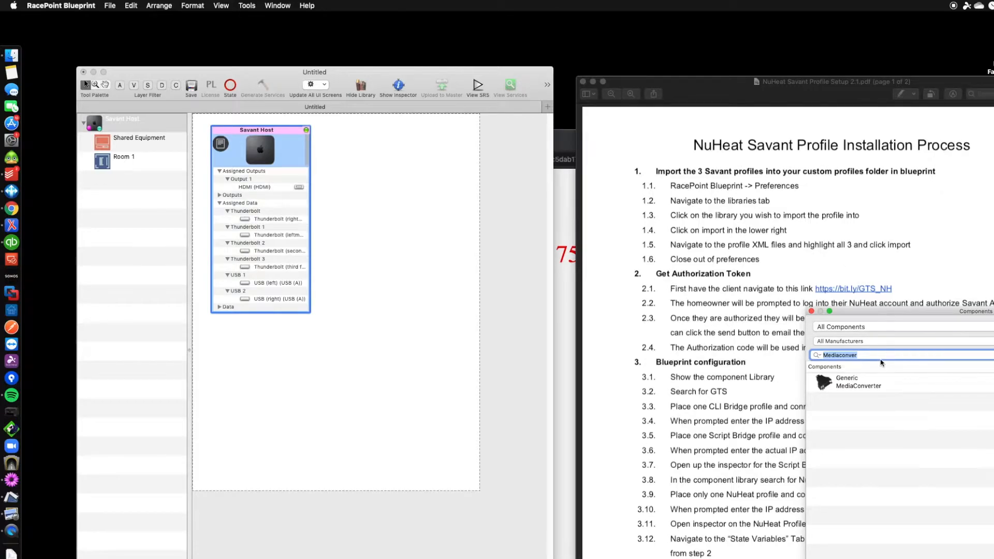
text(gts)
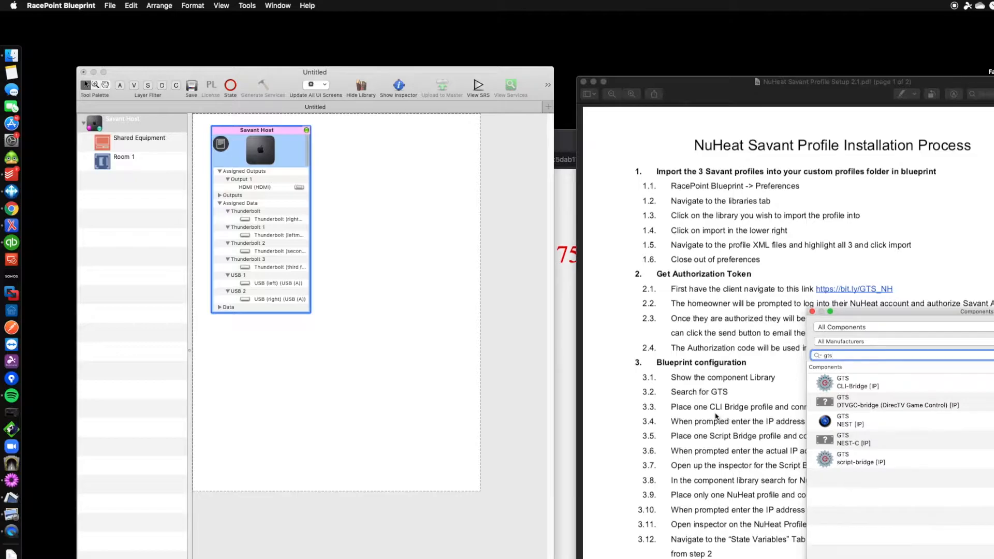
drag(850, 386, 405, 184)
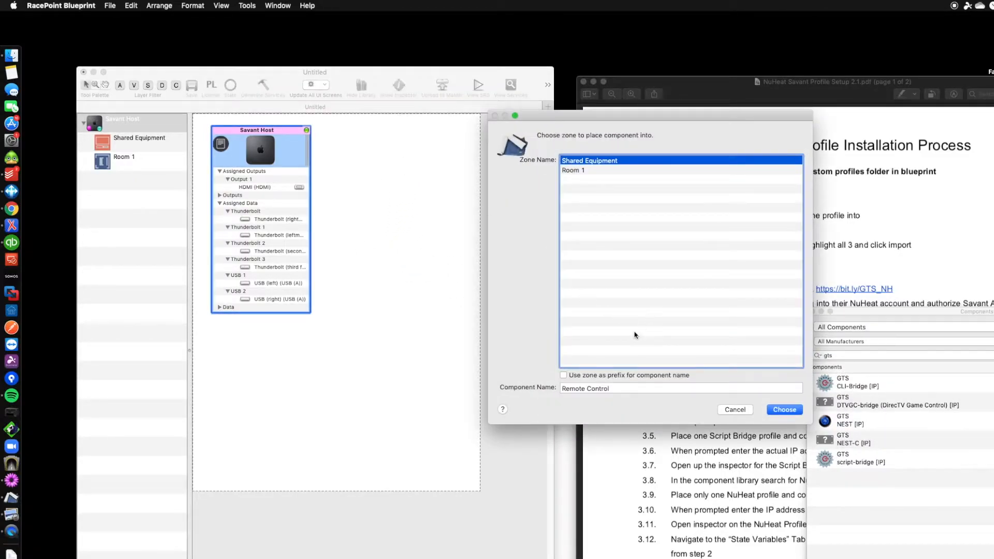
triple_click(612, 392)
text(CLI Bridge)
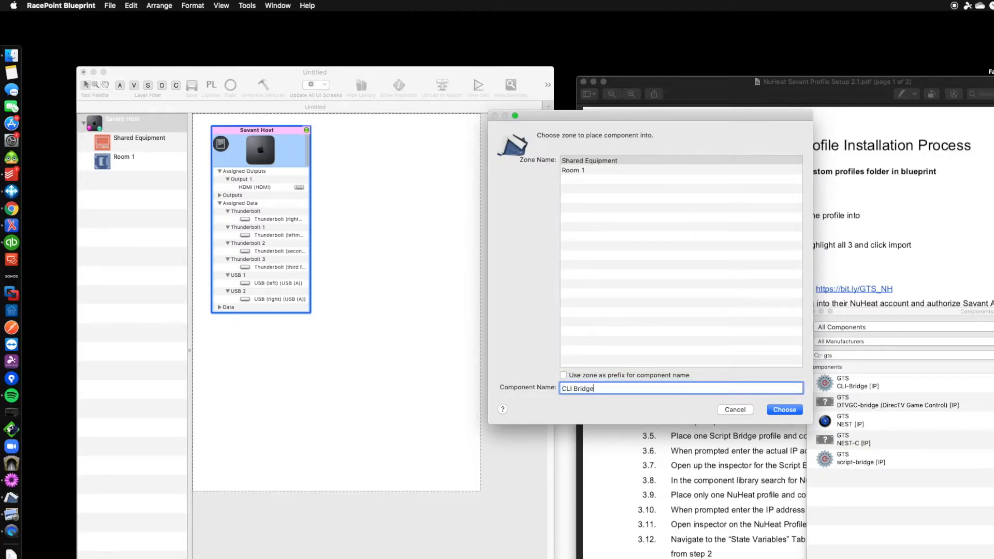
key(Return)
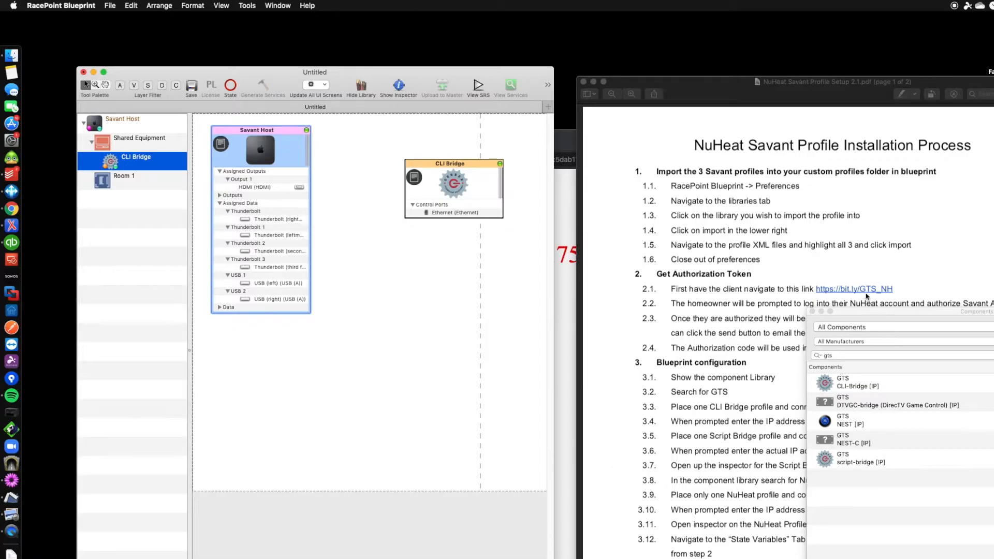
drag(855, 312, 908, 318)
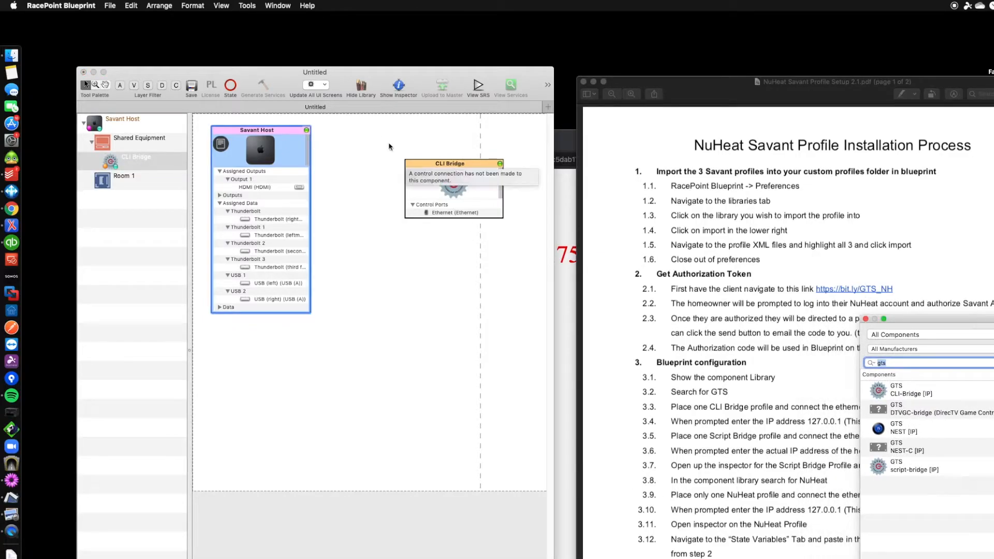
click(461, 171)
drag(461, 171, 422, 148)
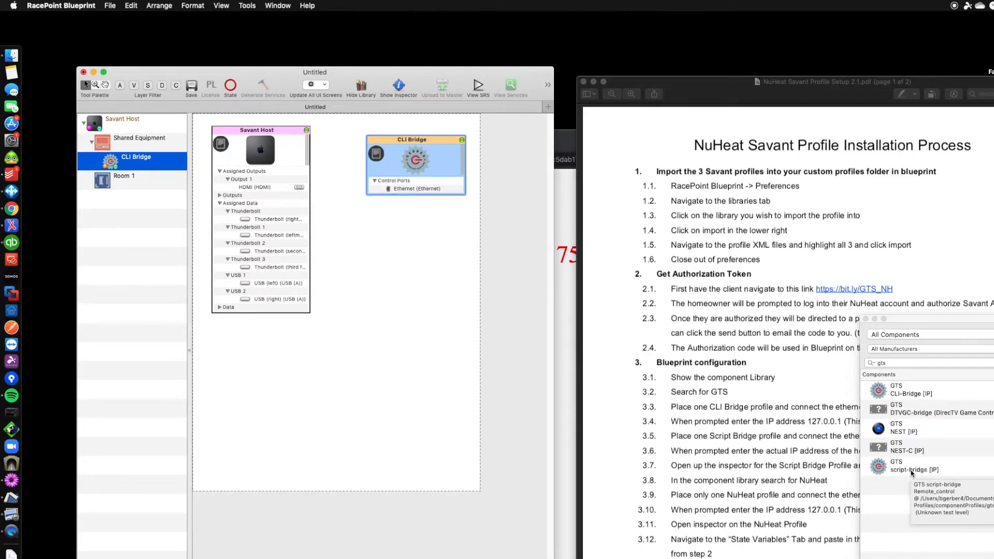
Add the GTS script-bridge to Shared Equipment as Script Bridge and position it below the CLI Bridge.
drag(912, 475, 406, 251)
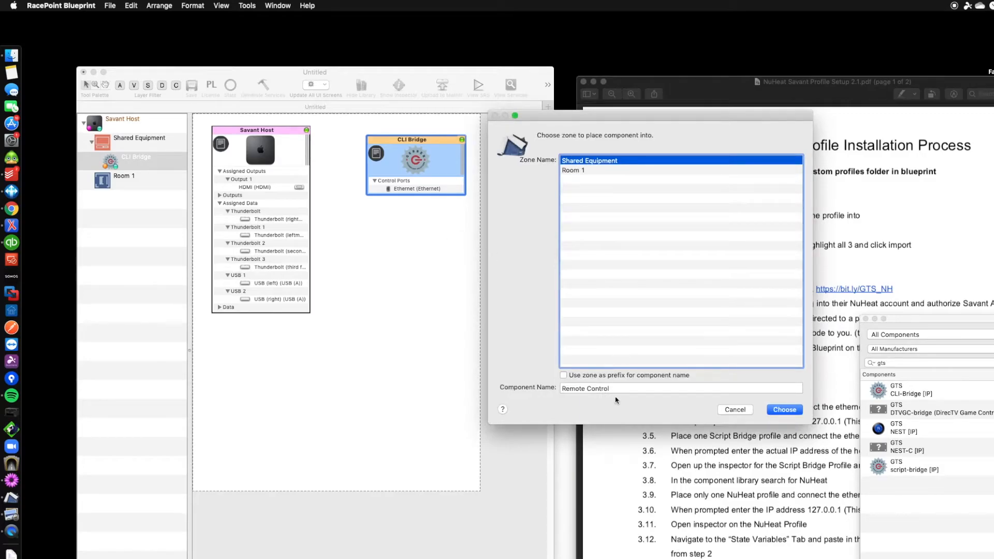
drag(616, 388, 527, 376)
text(Script Bridge)
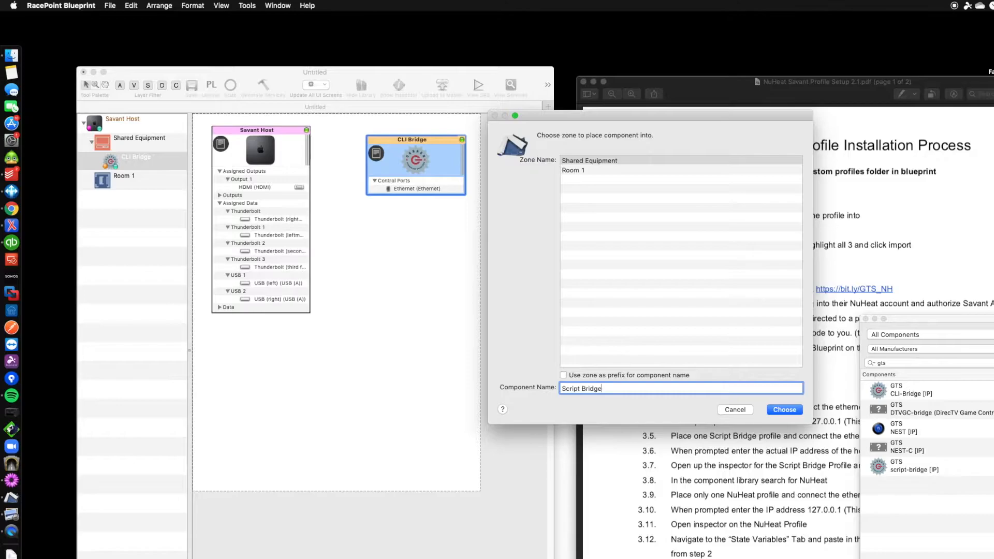
key(Return)
drag(460, 256, 423, 220)
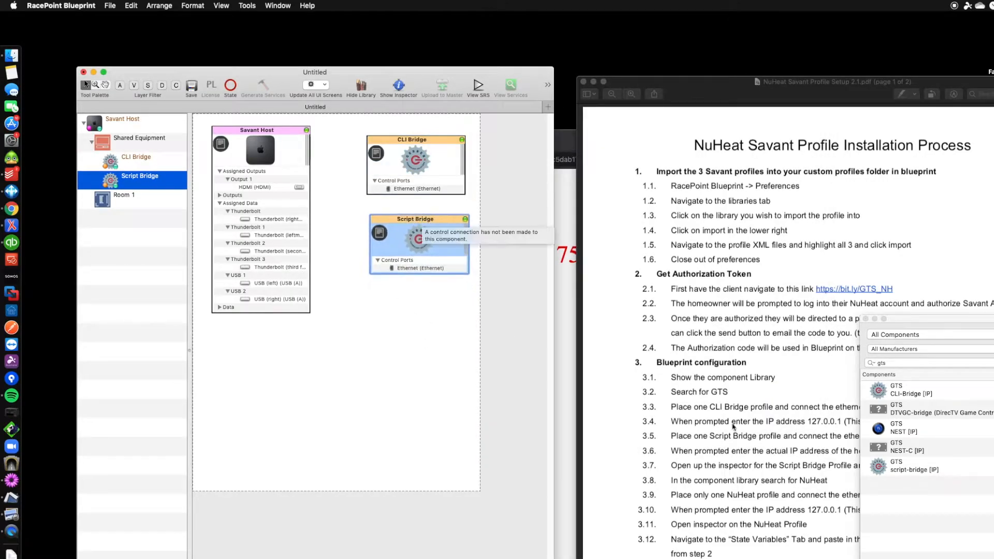
Search the library for networkswitch, add the Generic NetworkSwitch to Shared Equipment as Network Switch, and position it below the Savant Host.
click(893, 364)
text(n)
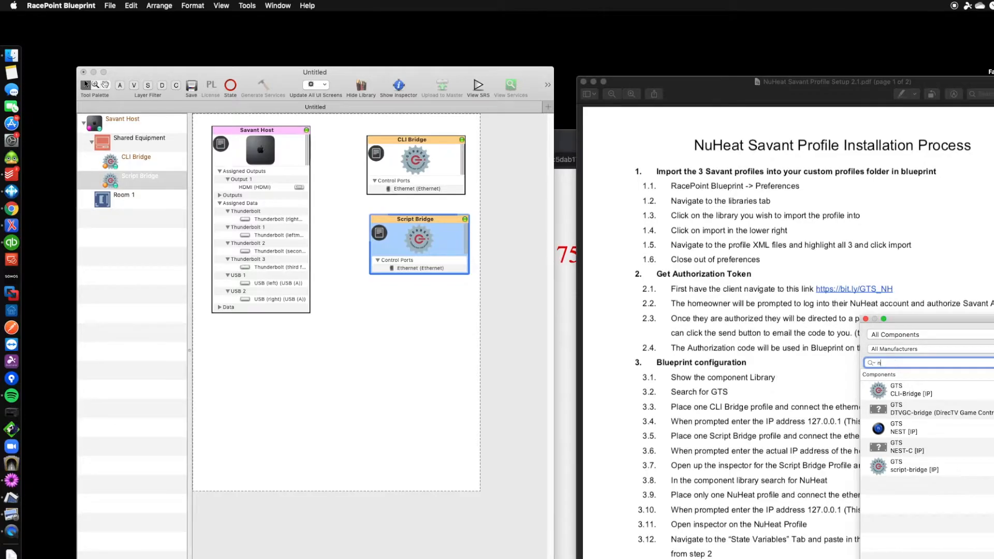
text(etworkswit)
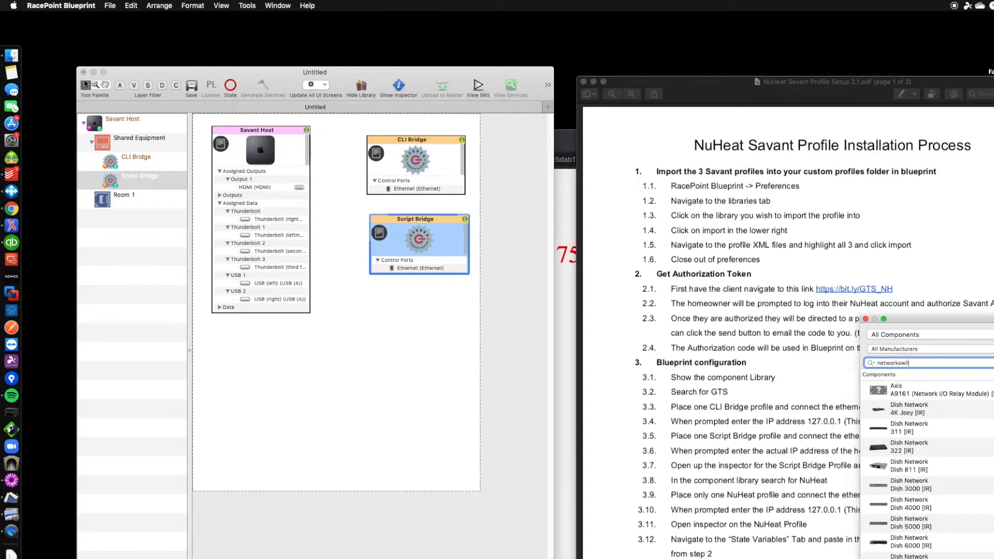
text(ch)
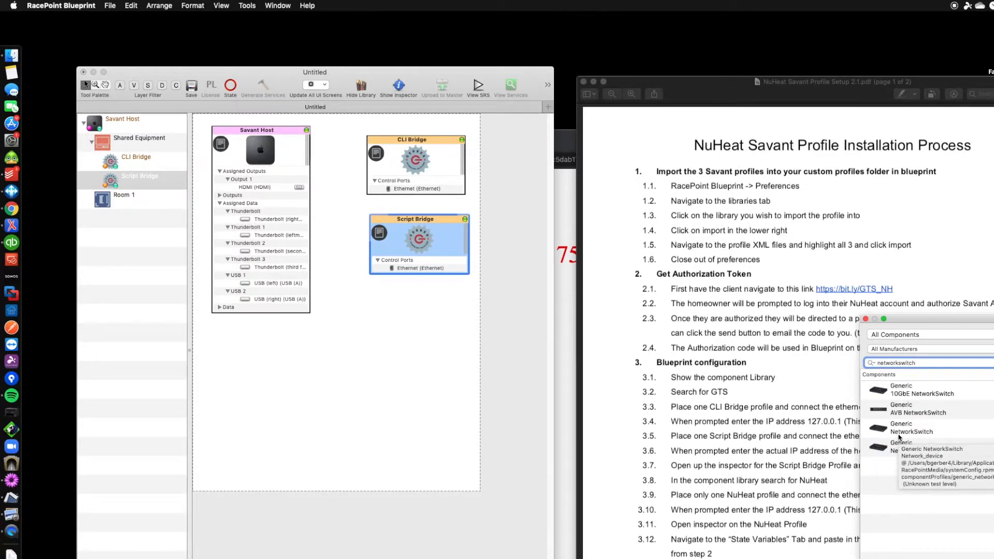
click(910, 432)
drag(911, 430, 244, 347)
drag(590, 389, 616, 391)
text(Swi)
key(Return)
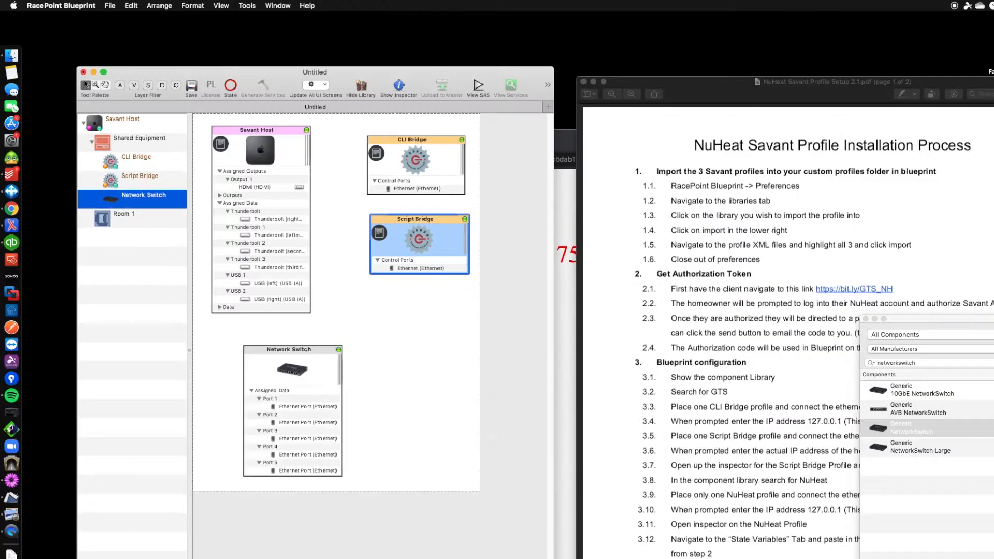
click(294, 341)
drag(294, 340, 290, 337)
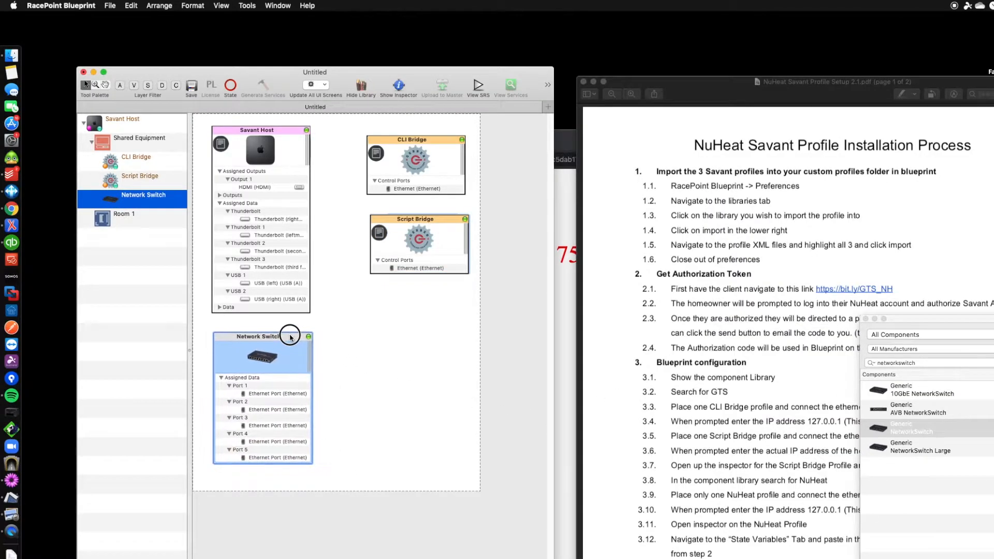
Search the library for Nuhea, add the NuHeat Signature to Shared Equipment as NuHeat, and place it below the Script Bridge.
double_click(908, 364)
text(Nuhea)
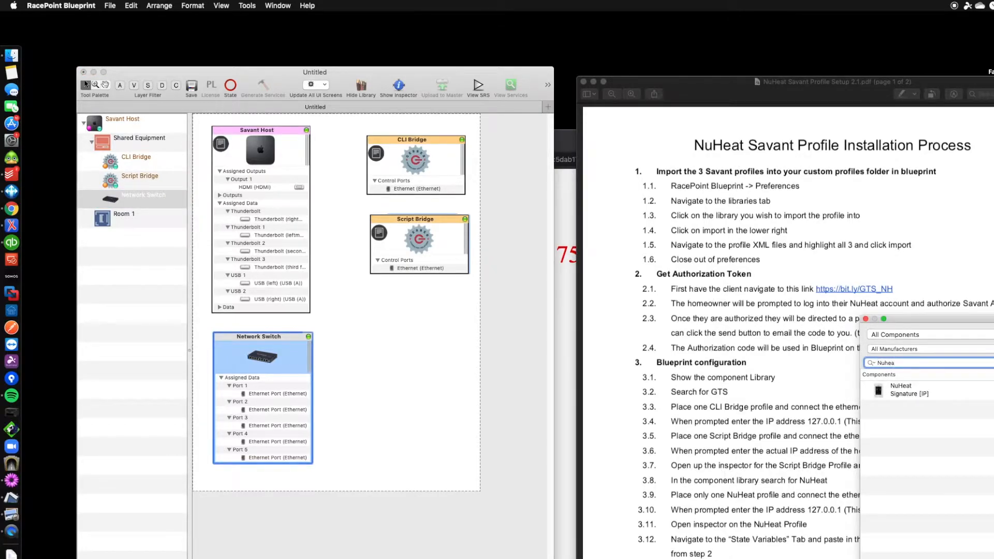
mouse_move(879, 391)
mouse_down()
mouse_move(372, 332)
mouse_move(424, 325)
mouse_up()
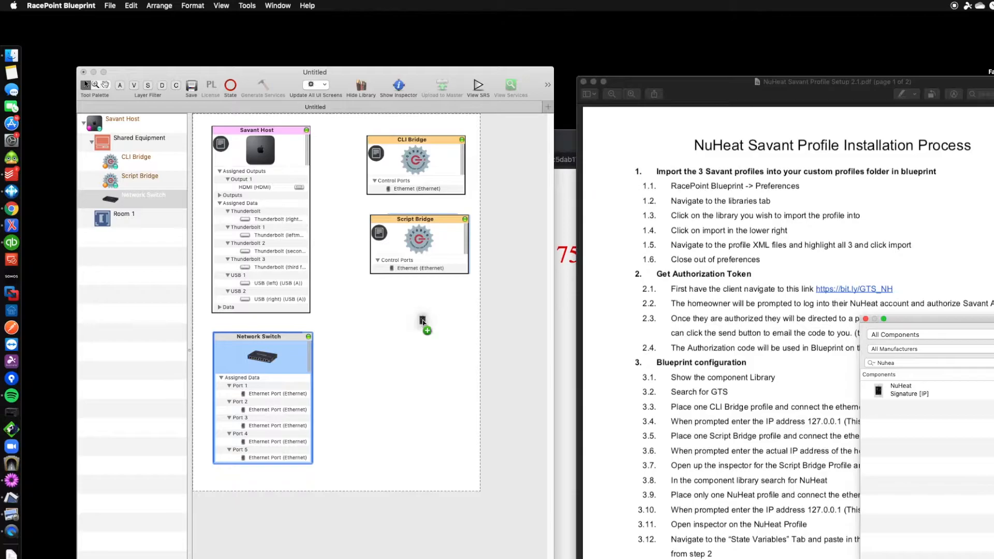
triple_click(592, 388)
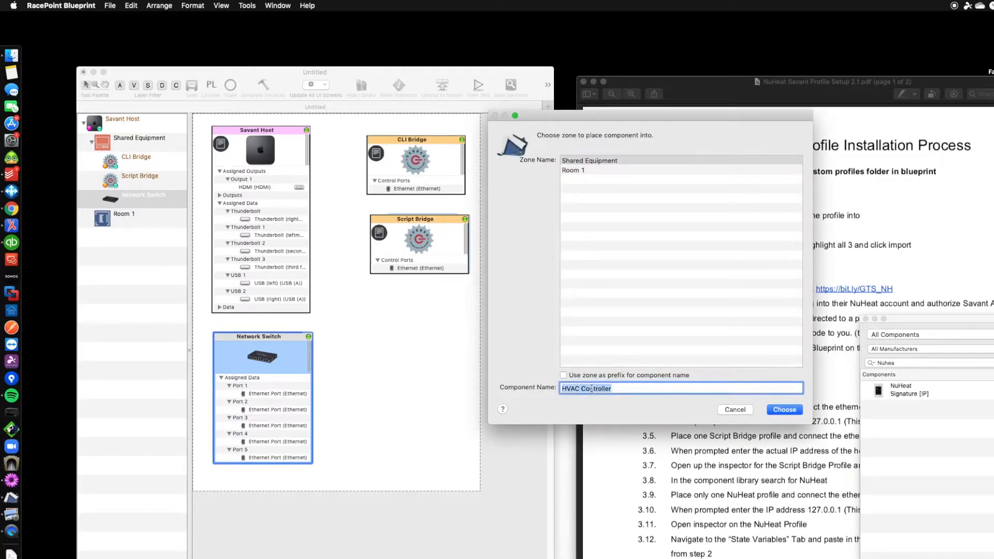
text(NuHeat)
key(Return)
click(445, 302)
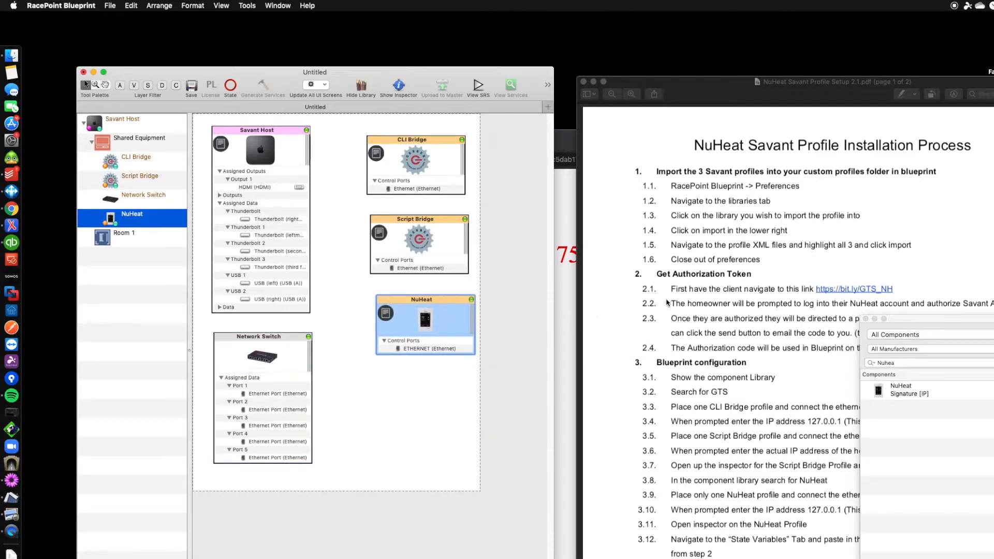
Close the component library and connect the CLI Bridge's Ethernet port to Network Switch Port 1 with host address 127.0.0.1.
click(866, 319)
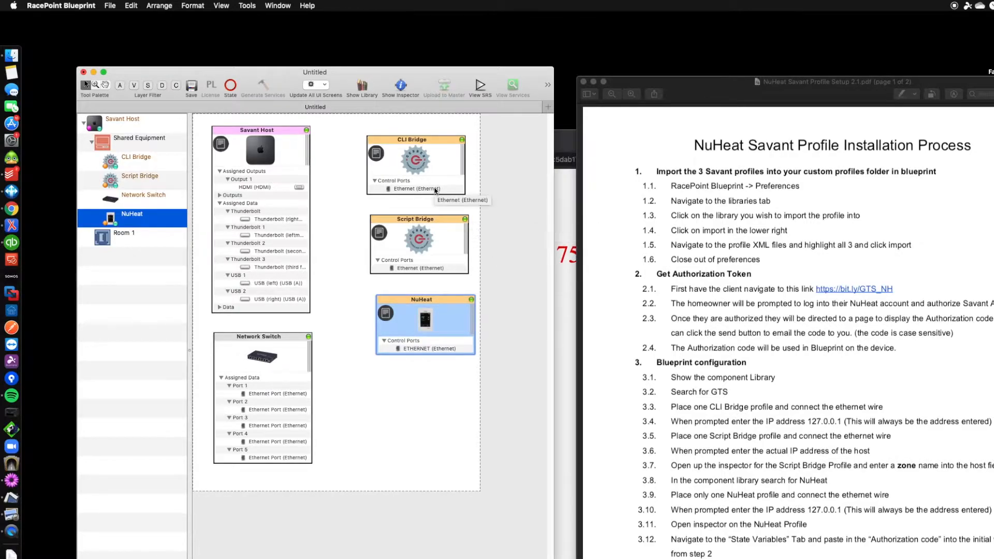
drag(435, 193, 299, 390)
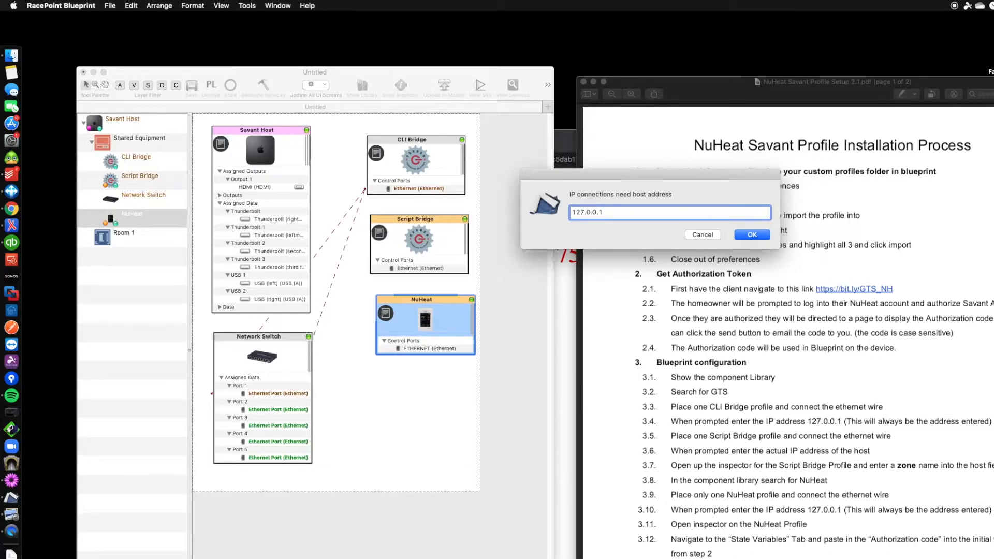
key(Return)
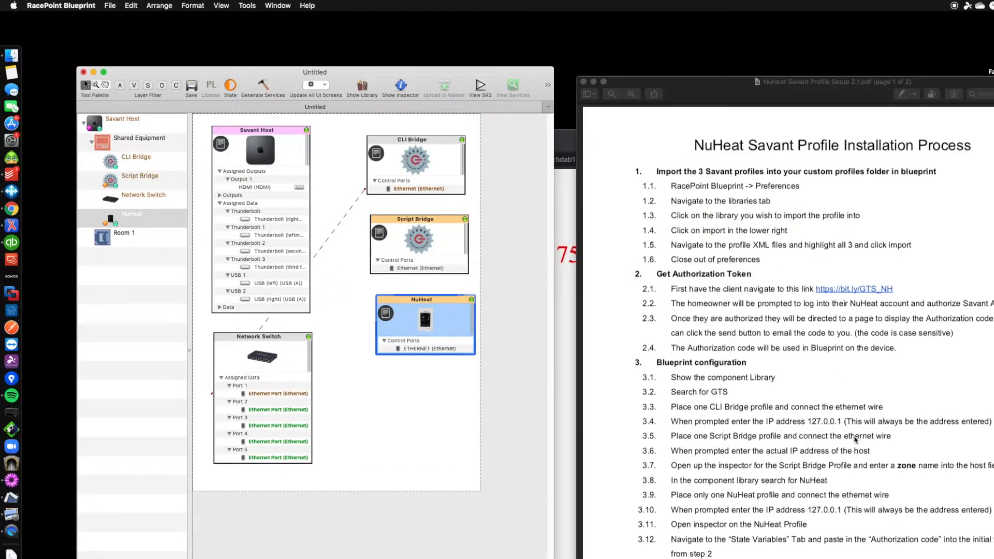
Connect the Script Bridge's Ethernet port to Network Switch Port 2, using the host's IP address 192.168.91.137 looked up in System Monitor.
click(424, 268)
mouse_move(434, 272)
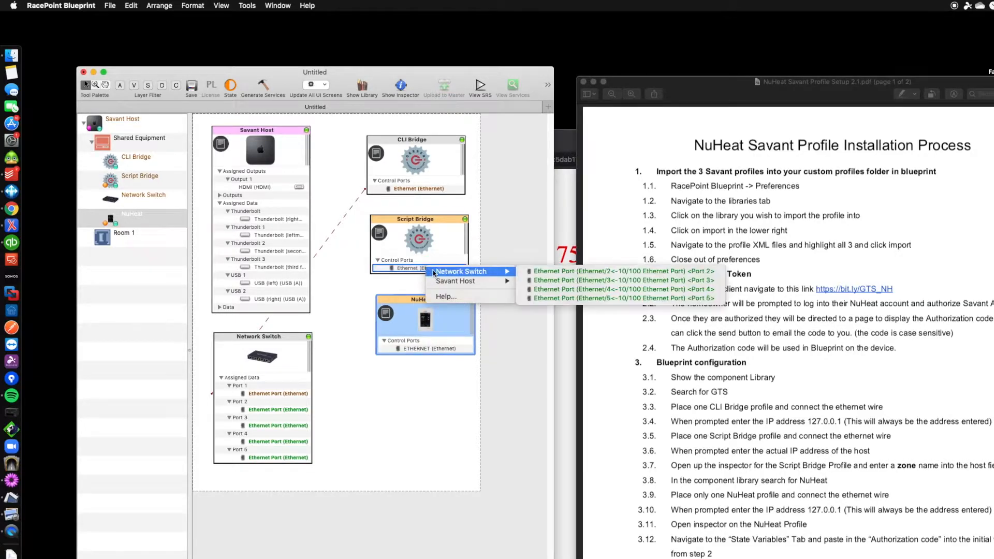
click(527, 272)
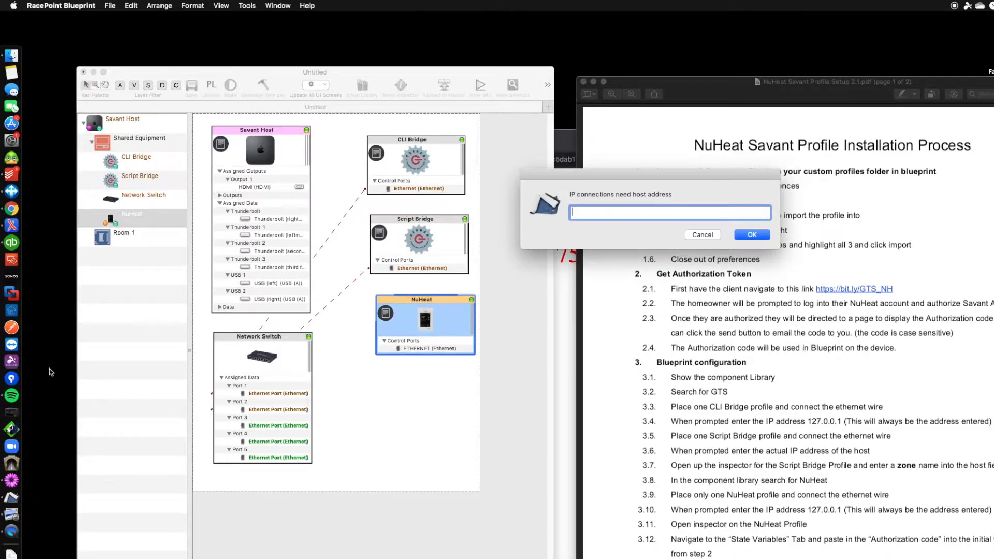
click(14, 193)
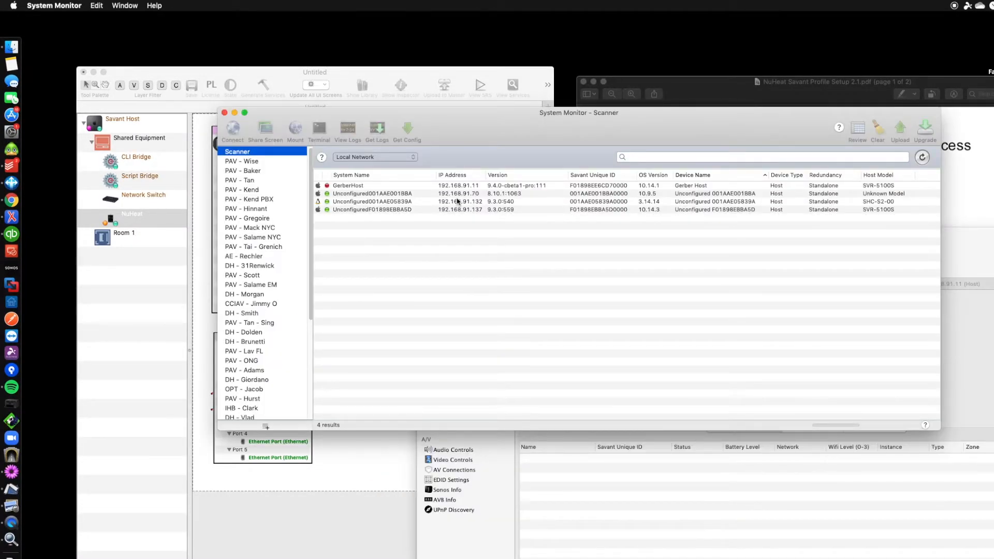
click(480, 212)
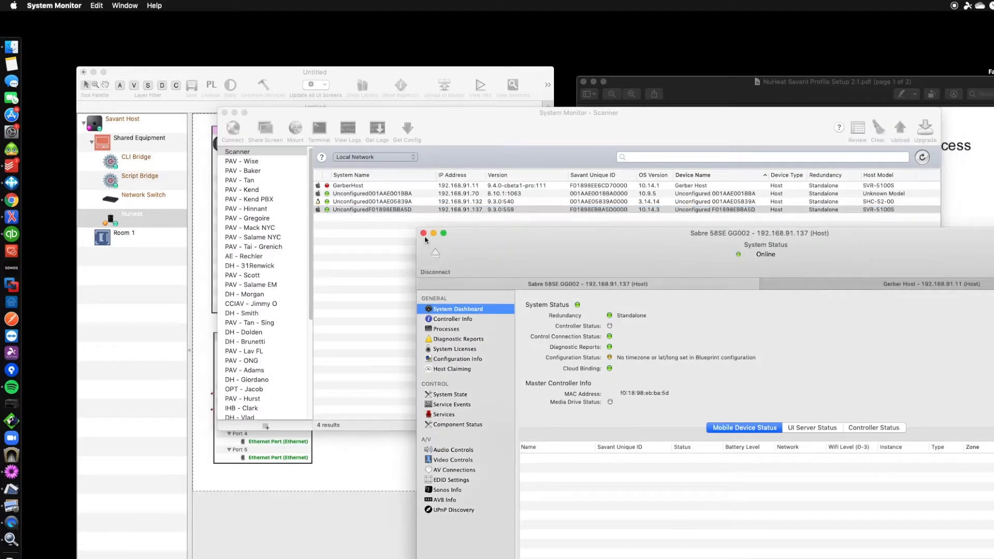
click(424, 233)
click(389, 537)
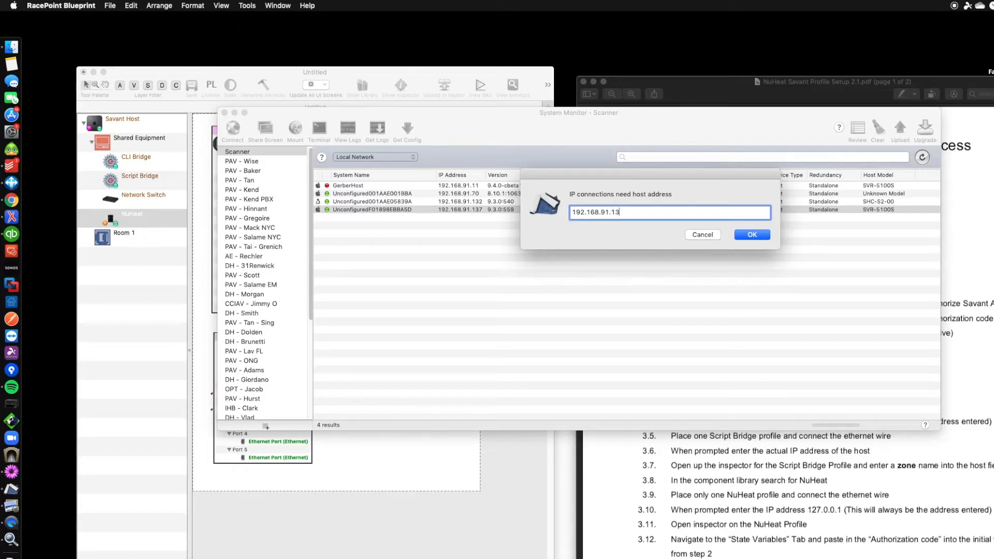
key(Return)
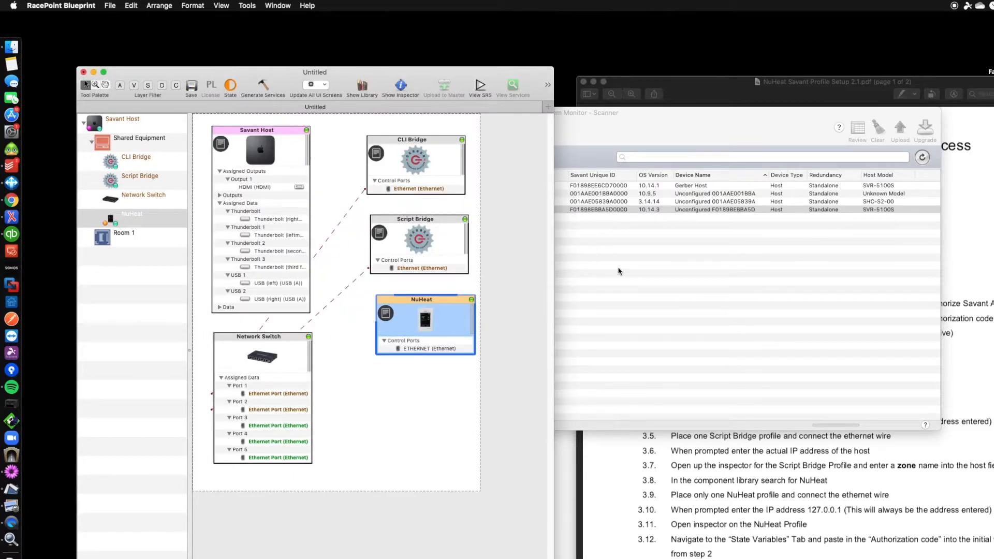
Set the Script Bridge's host name to the name of the Room 1 zone in its inspector.
click(661, 103)
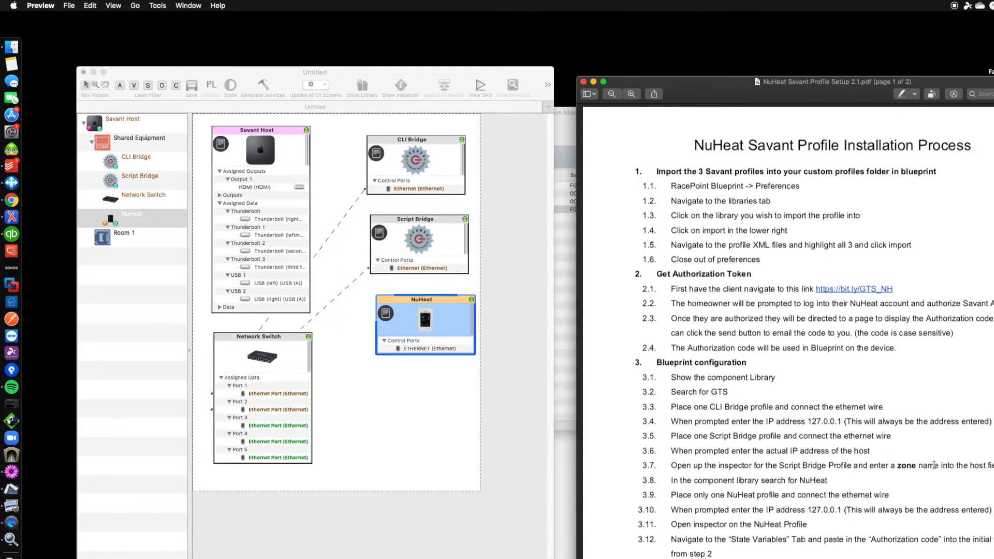
click(454, 244)
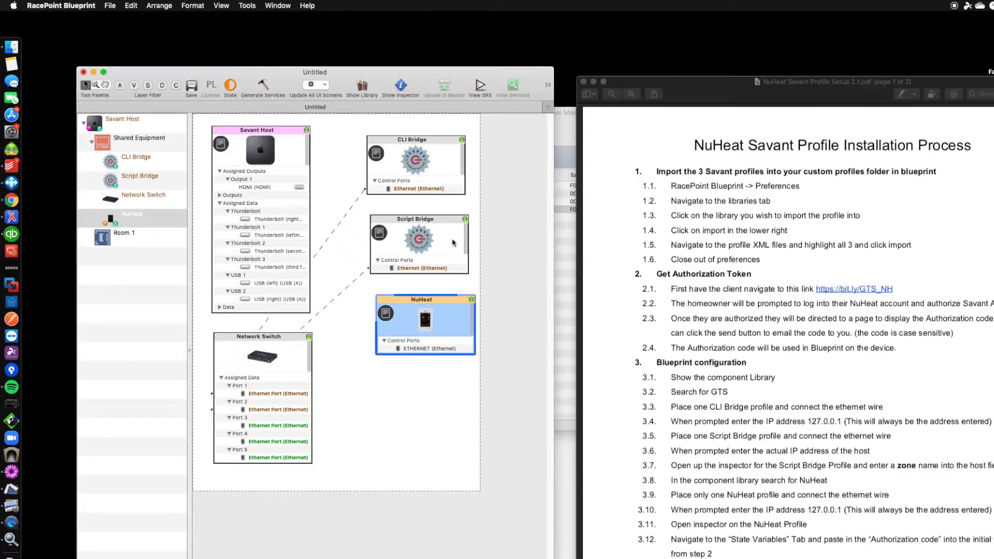
double_click(453, 244)
drag(517, 33, 461, 60)
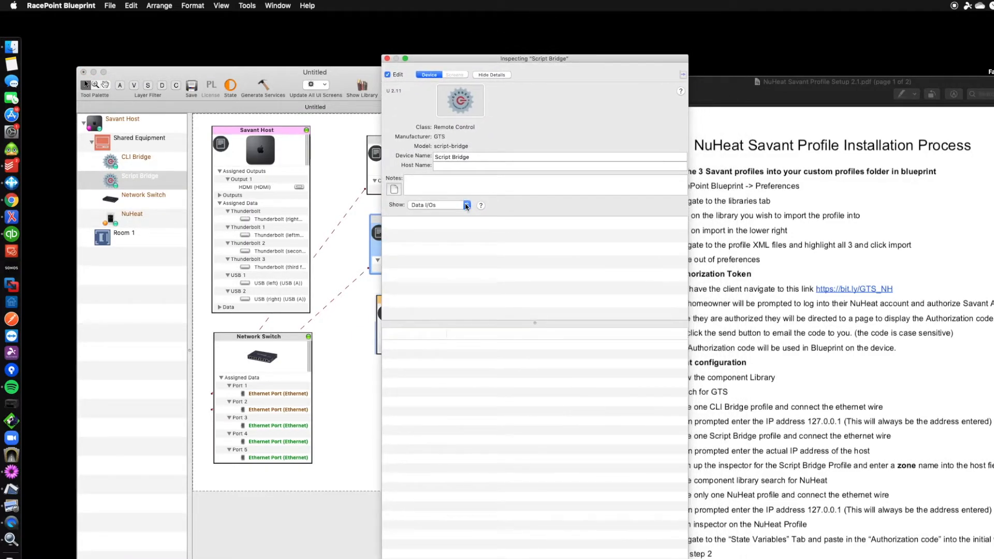
click(441, 165)
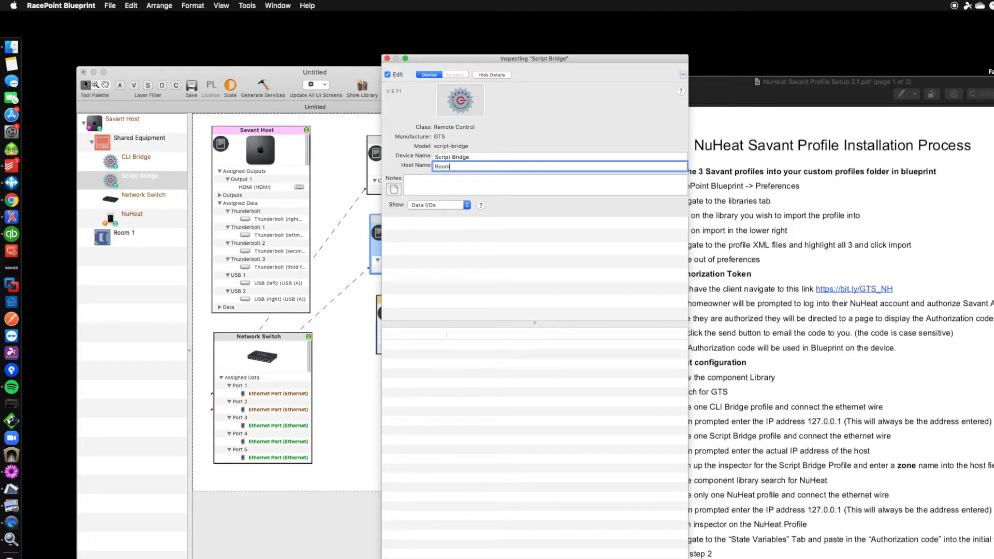
key(Return)
click(388, 59)
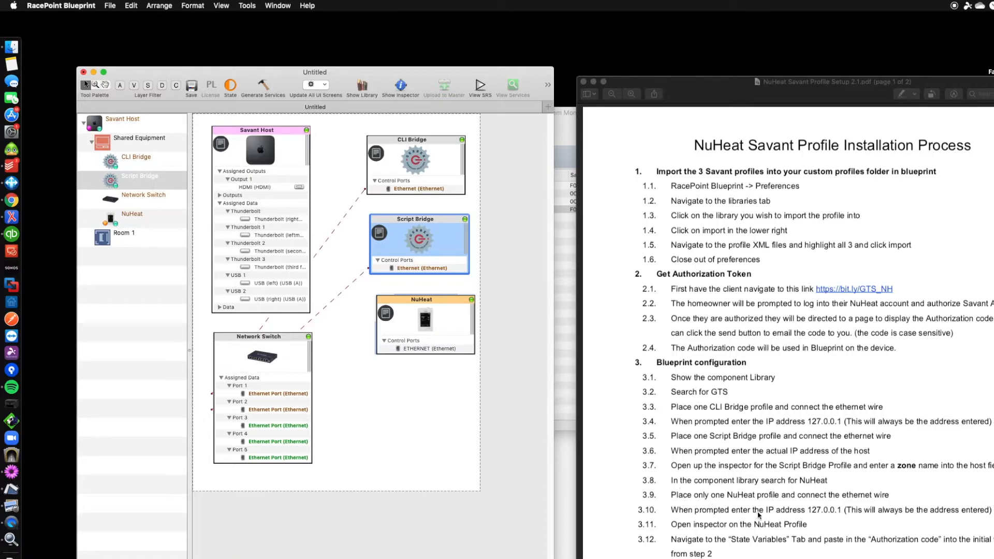
Connect the NuHeat's Ethernet port to Network Switch Port 3 with host address 127.0.0.1.
click(406, 351)
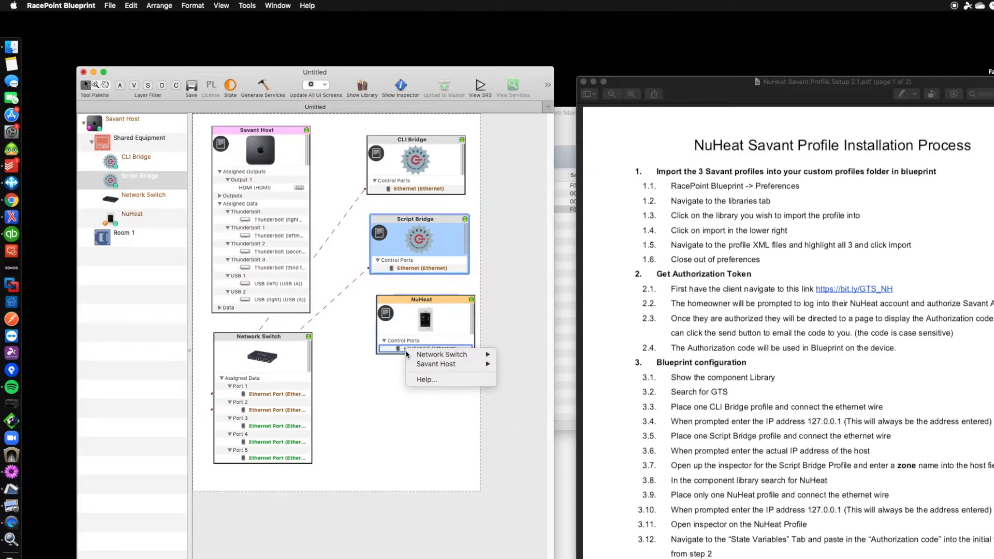
click(538, 356)
text(127.0.0.1)
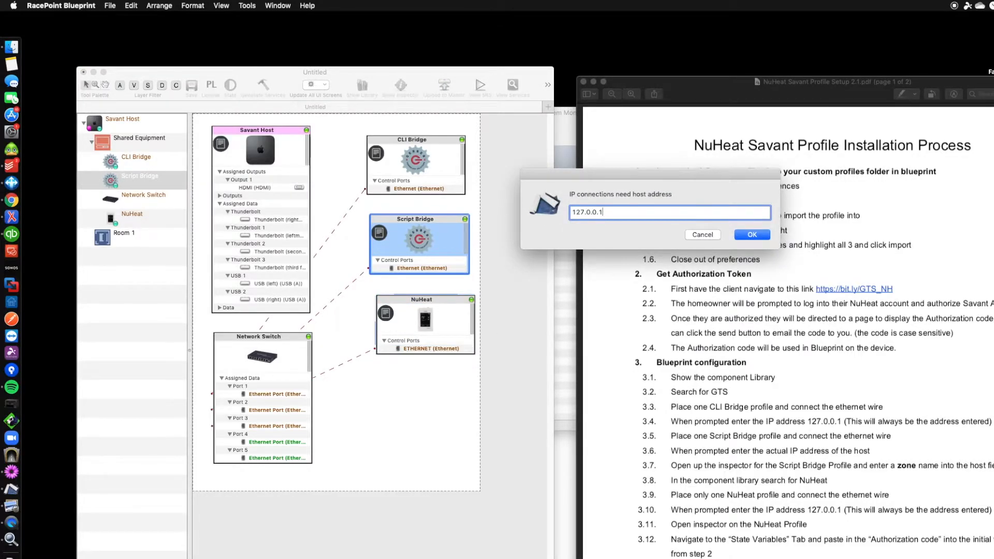
key(Return)
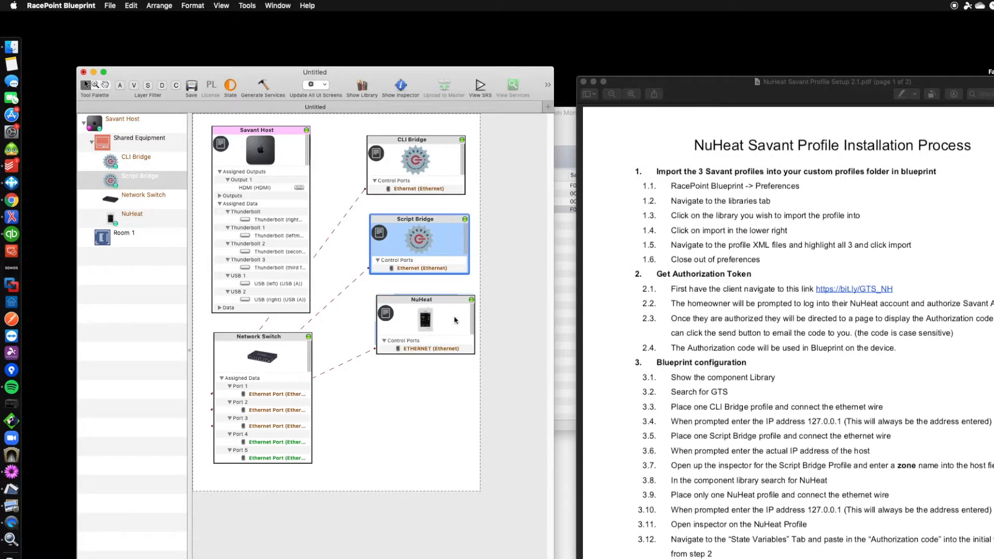
Connect Port 4 of the Network Switch to the Savant Host.
right_click(267, 443)
mouse_move(311, 447)
click(382, 448)
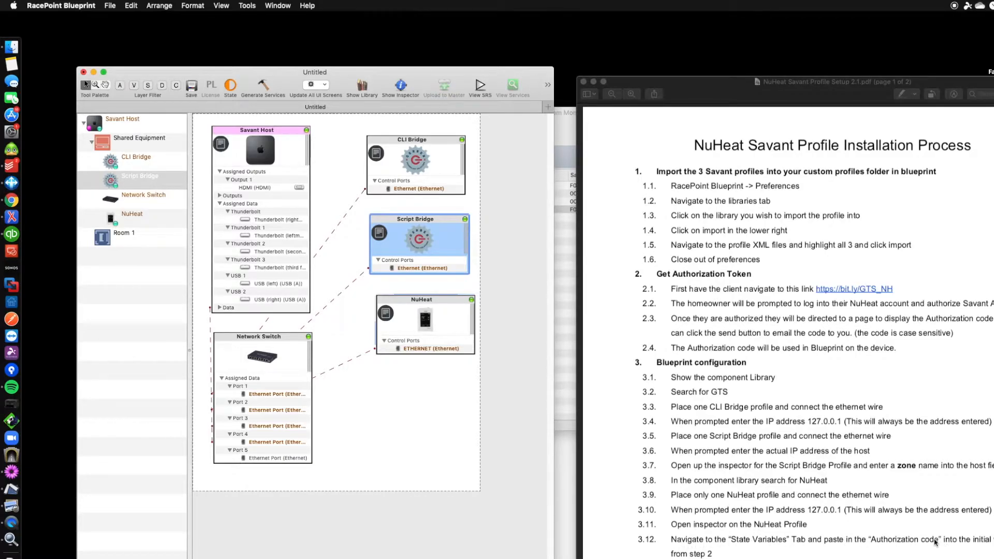
Copy the authorization code from the Chrome page into the initial value of the NuHeat's AuthorizationCode state variable in Blueprint.
double_click(453, 311)
click(451, 207)
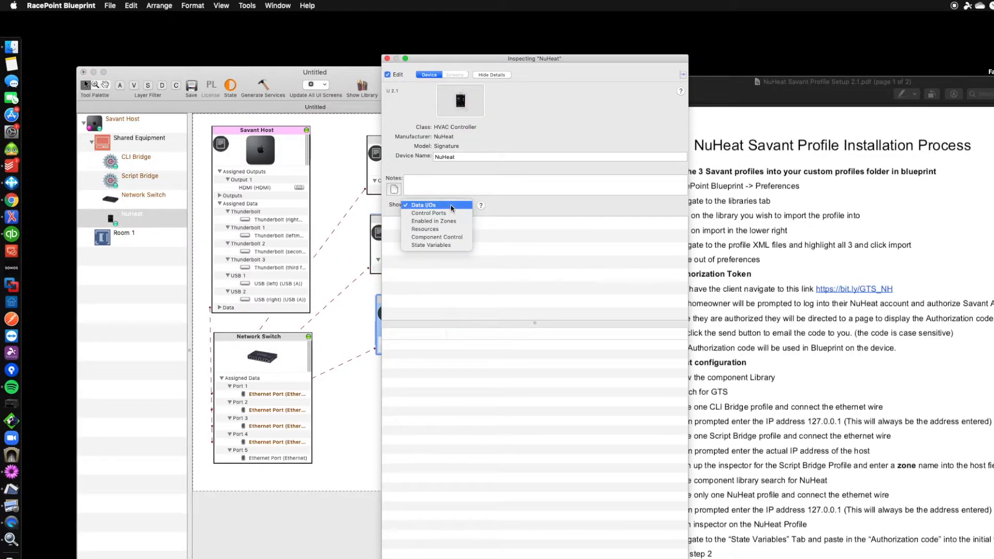
click(445, 245)
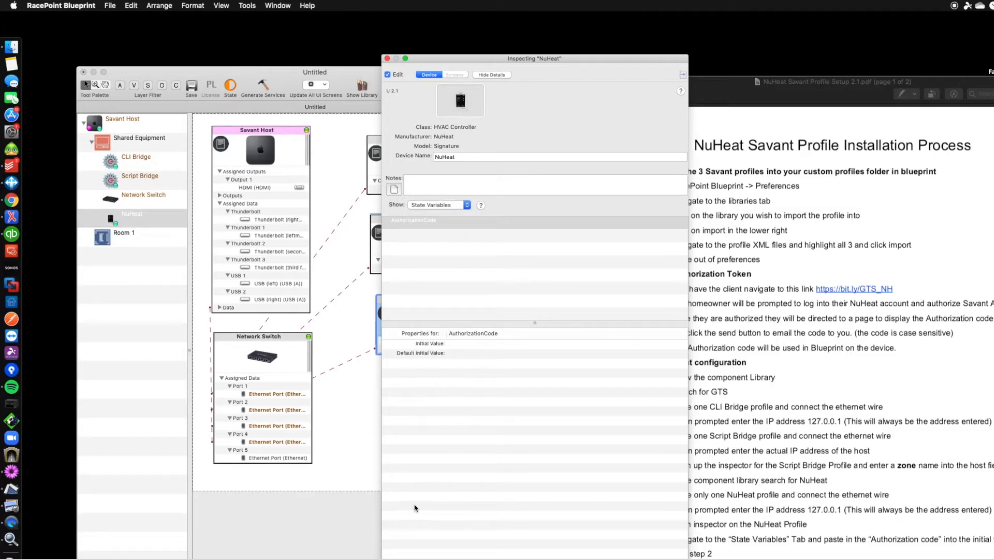
key(super+Tab)
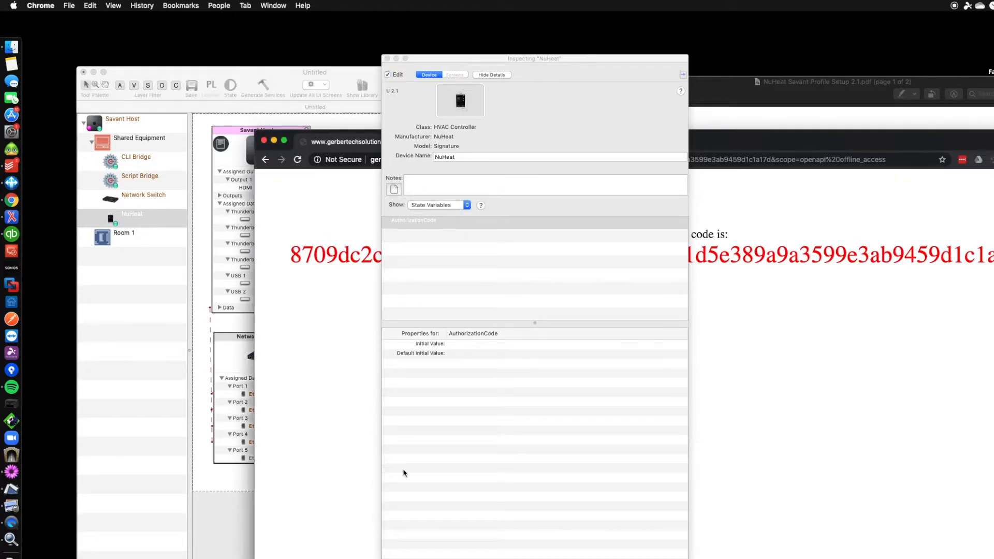
double_click(698, 254)
key(super+c)
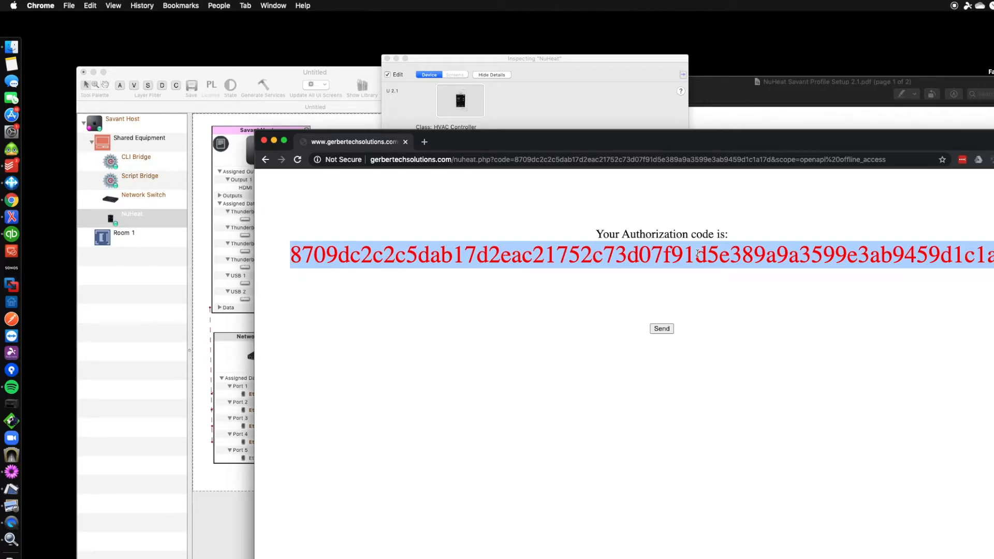
click(611, 83)
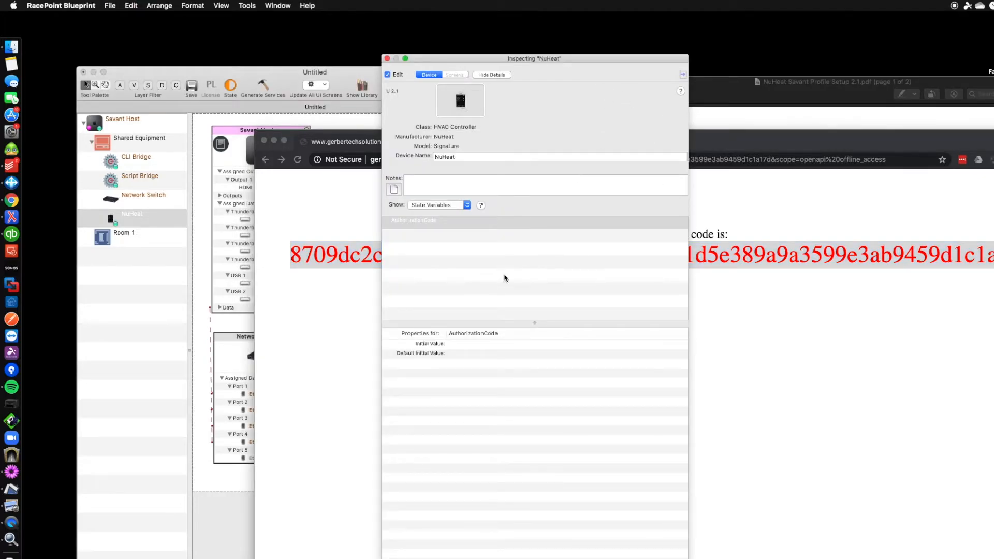
click(467, 346)
click(479, 346)
key(super+v)
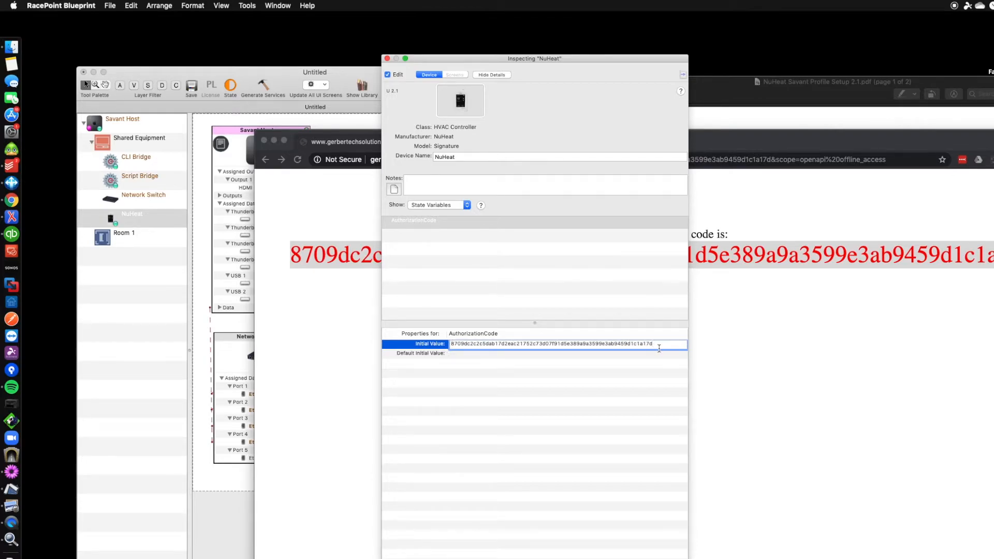
key(Return)
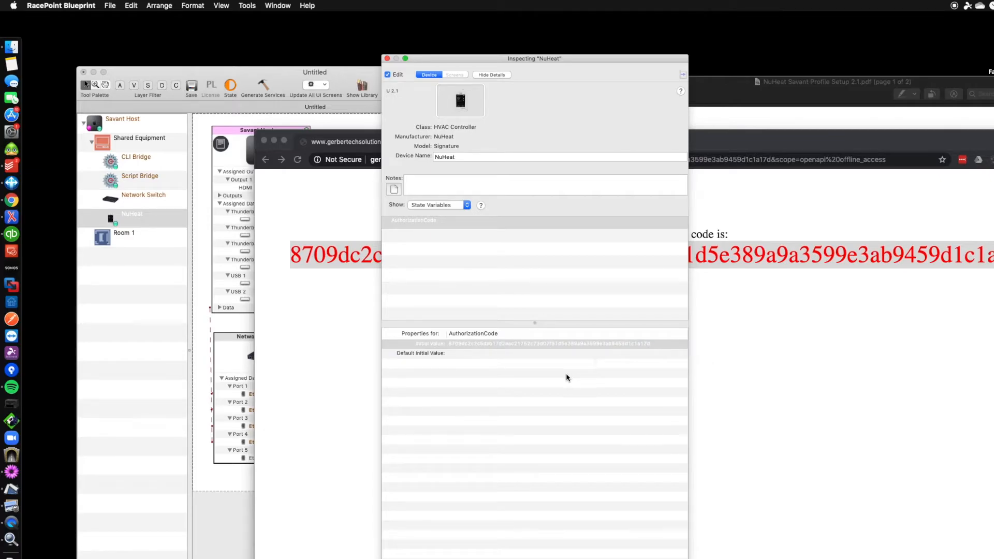
click(386, 59)
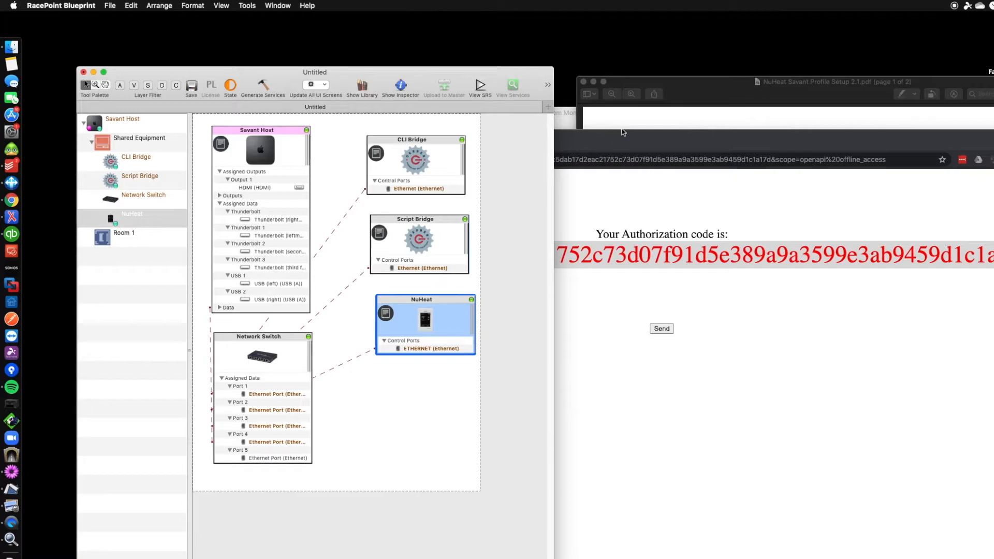
Look up the host at 192.168.91.137 in System Monitor and enter its unique ID F01898EBBA5D0000 in the Savant Host's inspector.
click(643, 121)
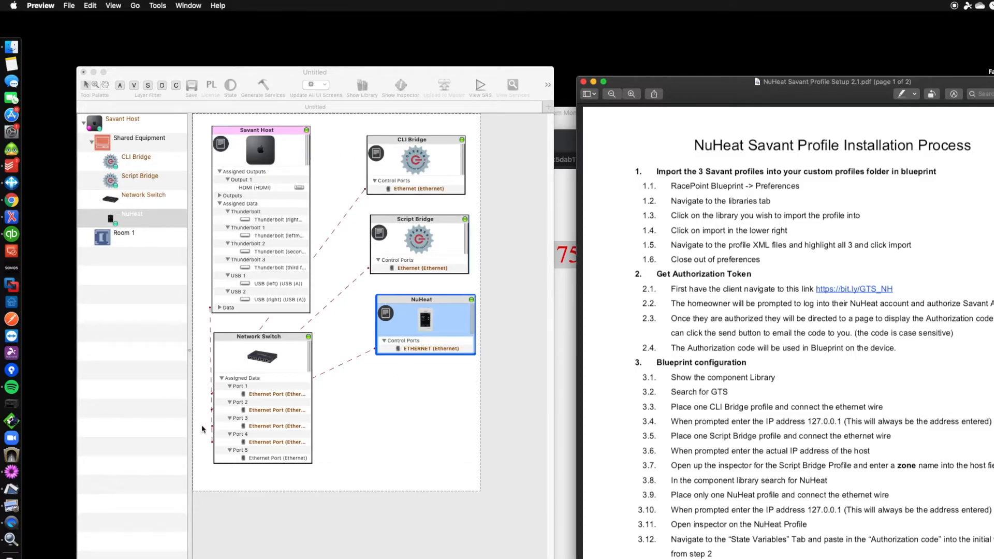
click(18, 539)
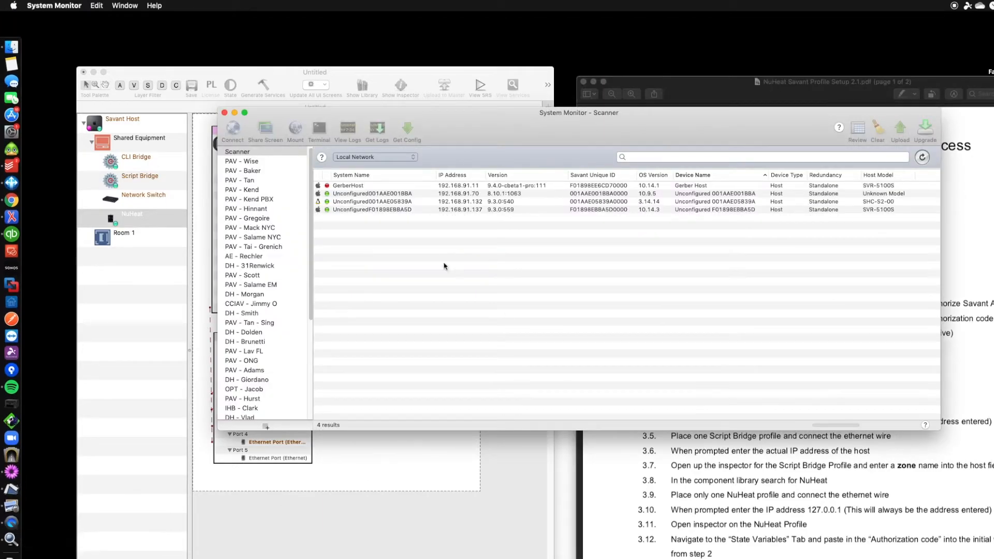
click(405, 210)
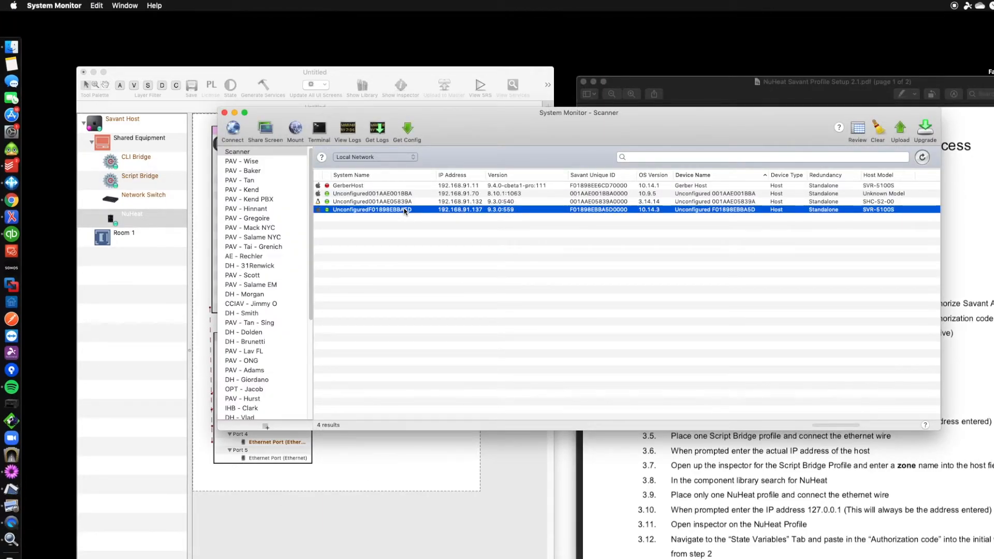
click(396, 462)
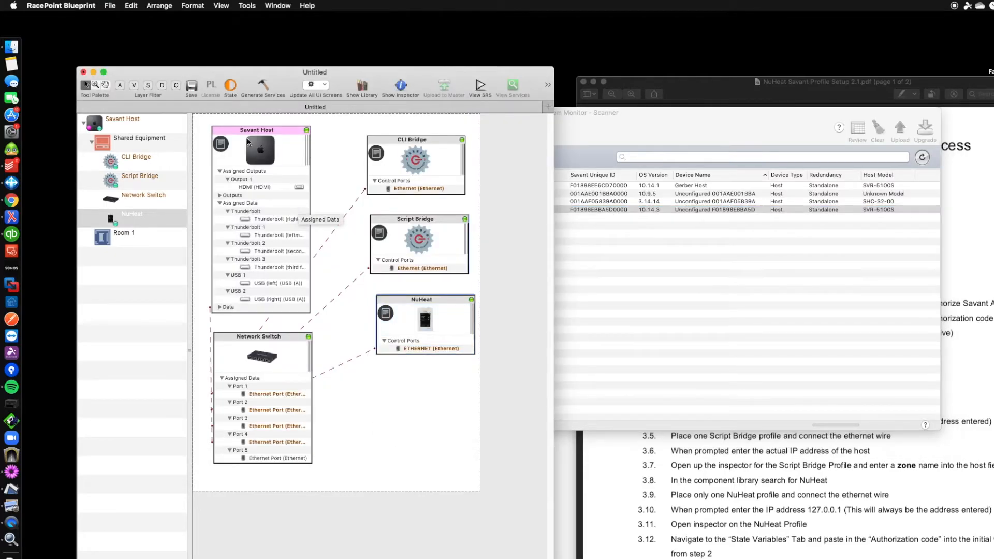
double_click(293, 164)
click(480, 166)
text(F01898EBBA5D0000)
drag(392, 60, 391, 60)
click(386, 58)
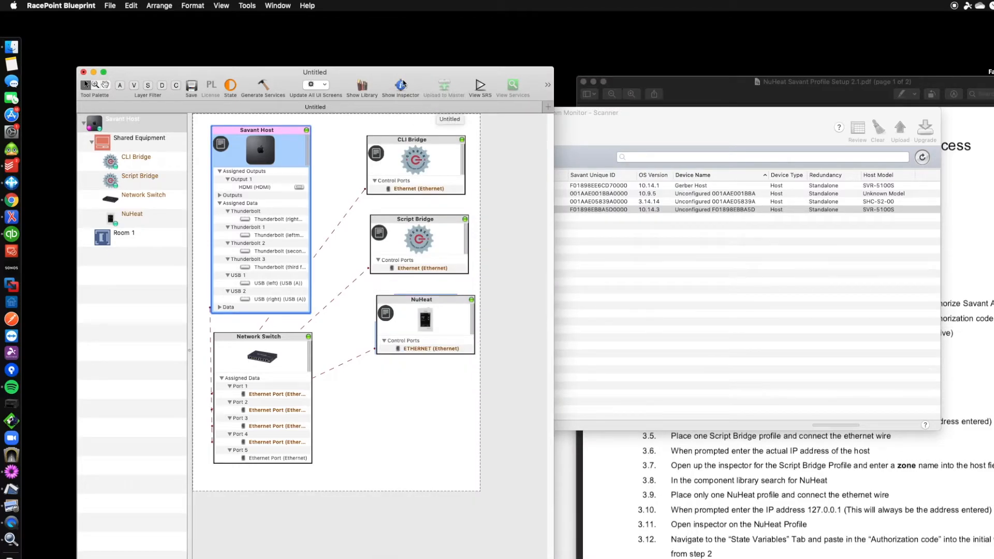
Generate the services, accept the service preferences table, and close the resulting services window for Room 1.
click(262, 86)
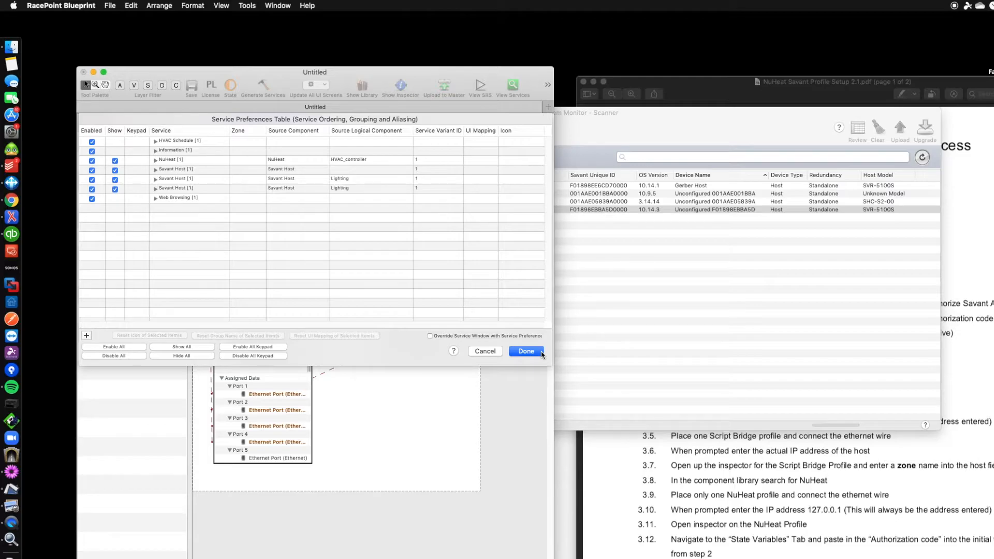
click(527, 352)
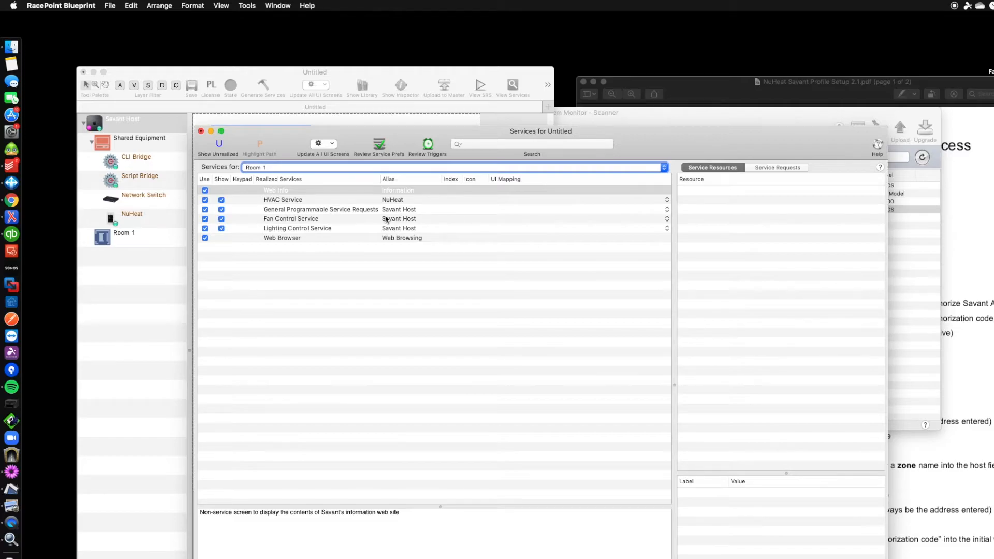
click(201, 132)
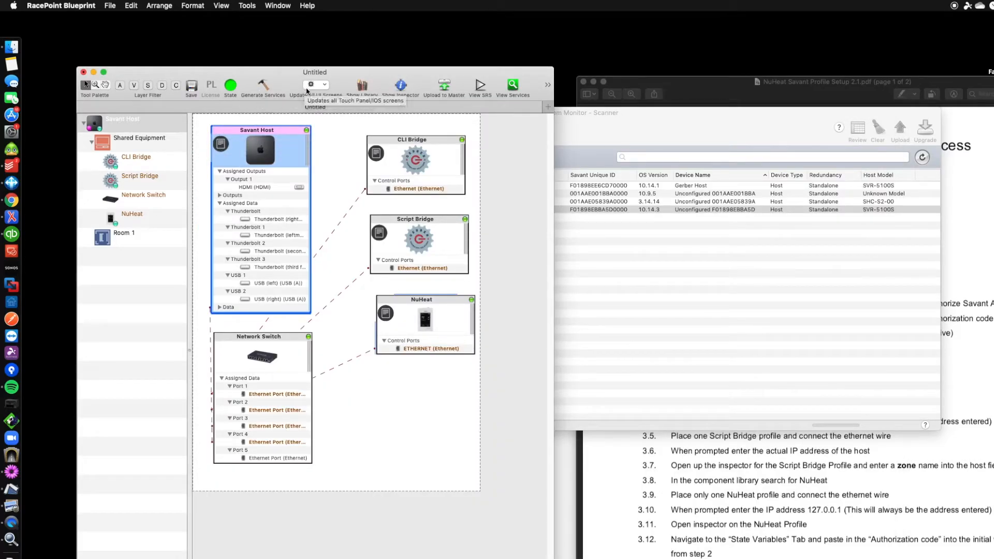
Save the configuration to the Desktop as "NuHeat Demo".
click(109, 6)
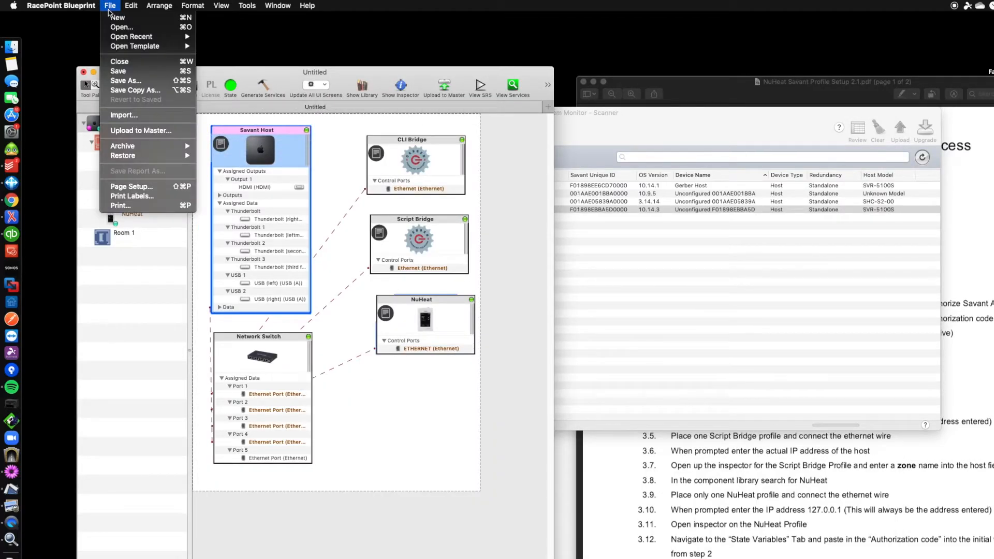
click(138, 81)
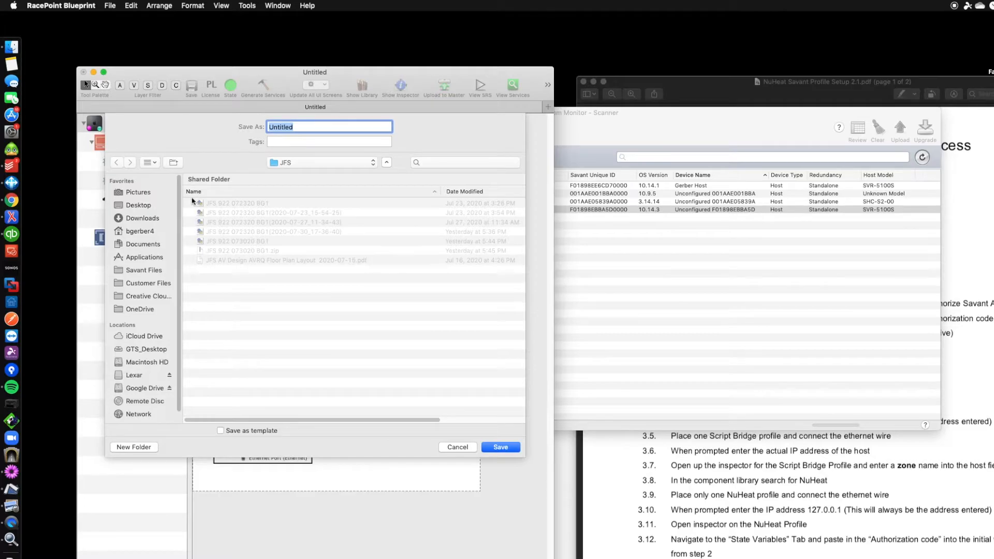
click(139, 204)
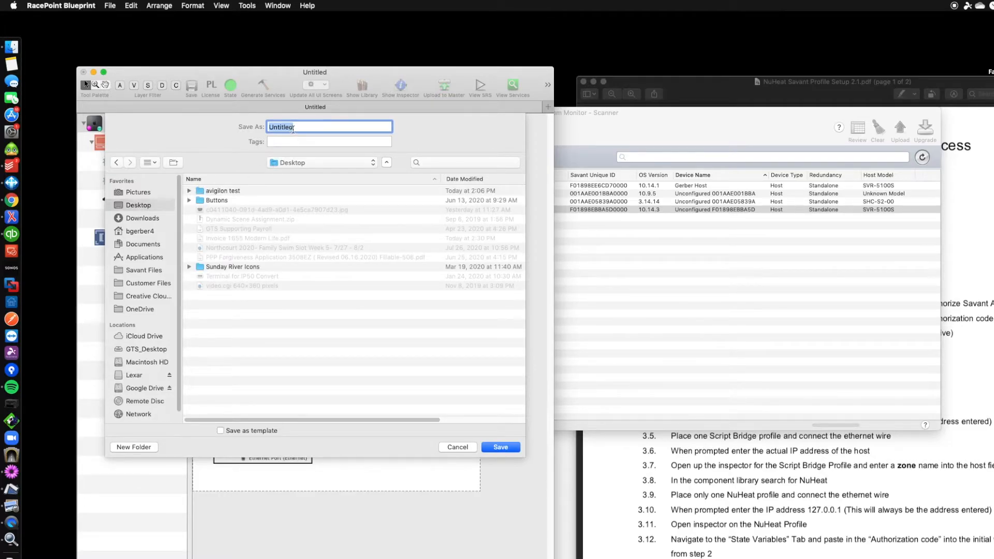
text(NuHeat Demo)
key(Return)
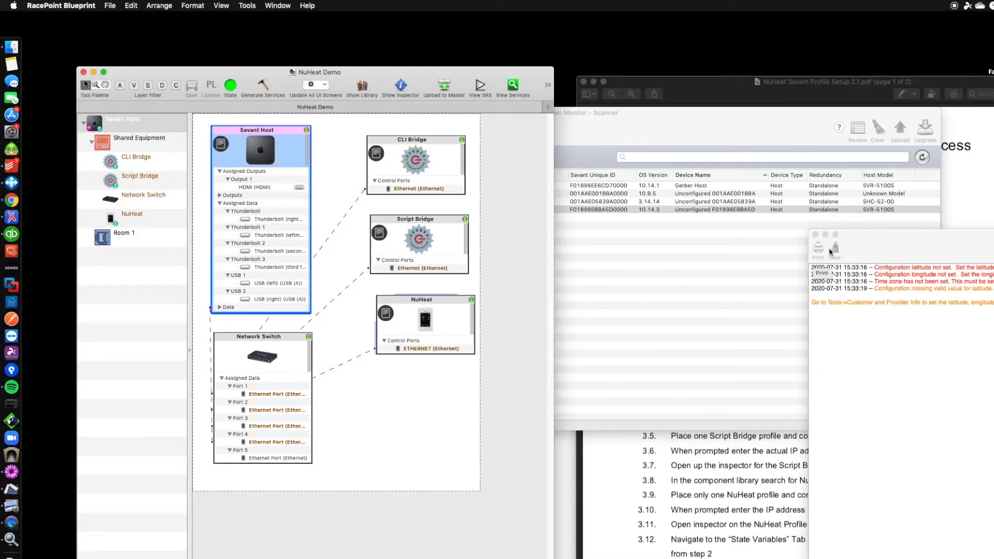
Upload NuHeat Demo.rpmConfig to the host with themes synced, proceeding despite the Blueprint version mismatch.
click(448, 90)
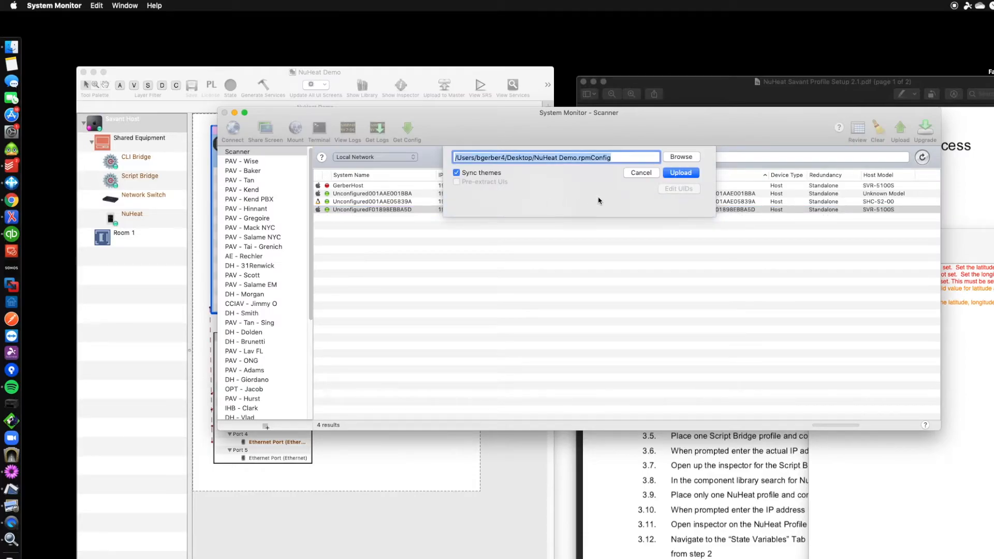
click(674, 175)
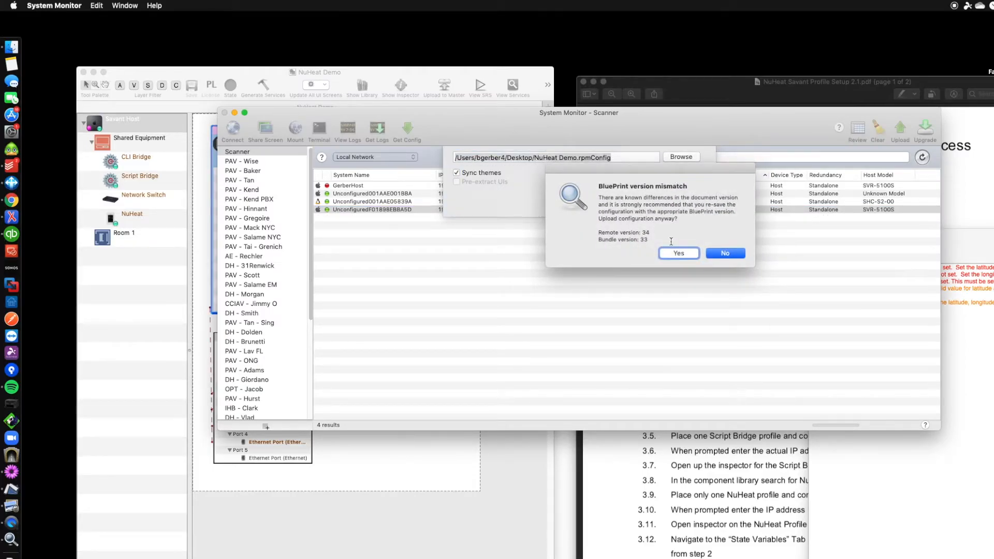
click(679, 253)
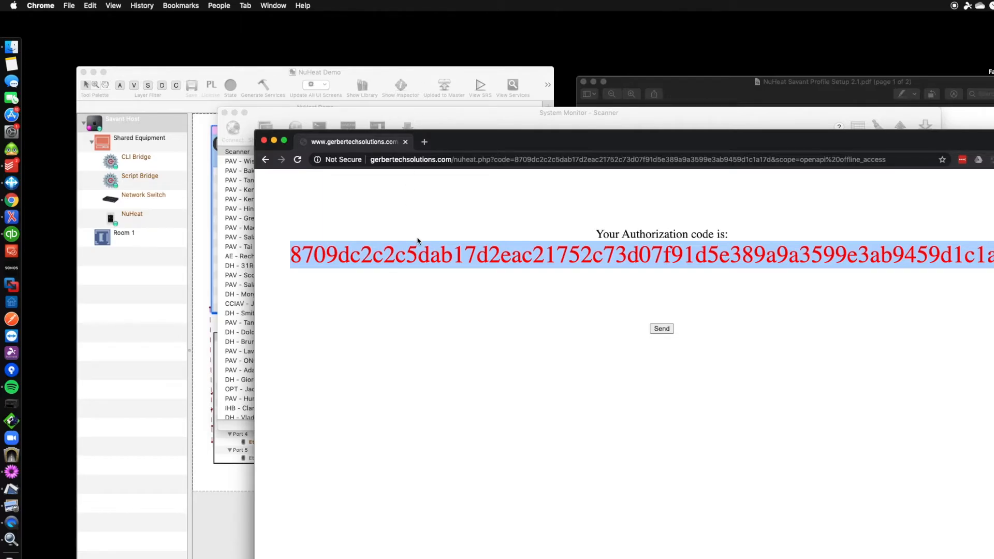
Switch to System Monitor, connect to SavantHost at 192.168.91.137, and move its window higher on the screen.
click(468, 73)
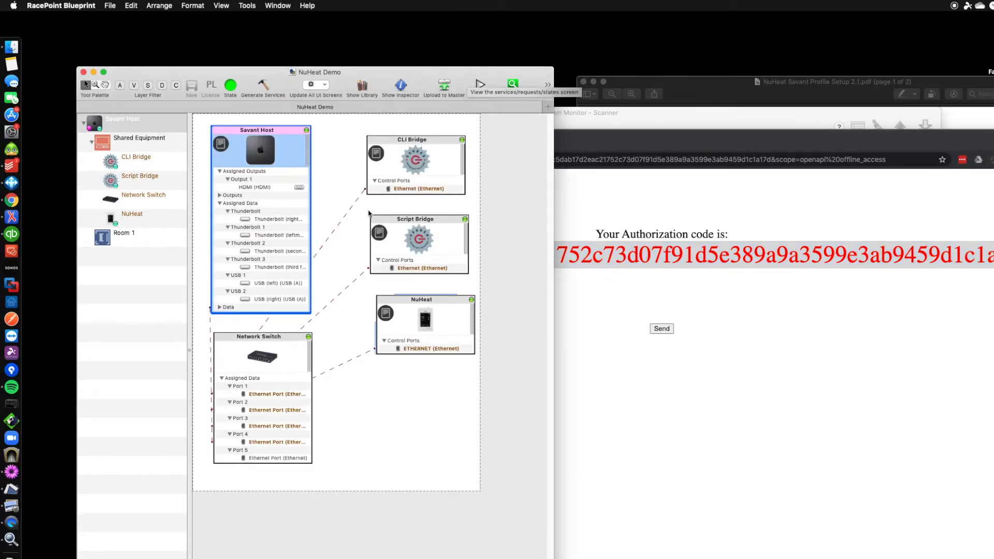
click(13, 539)
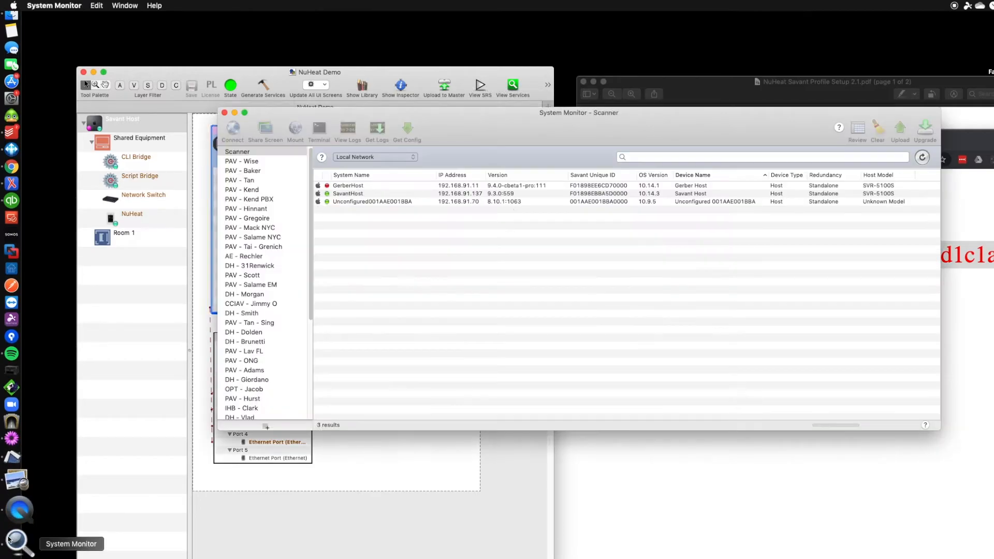
click(348, 195)
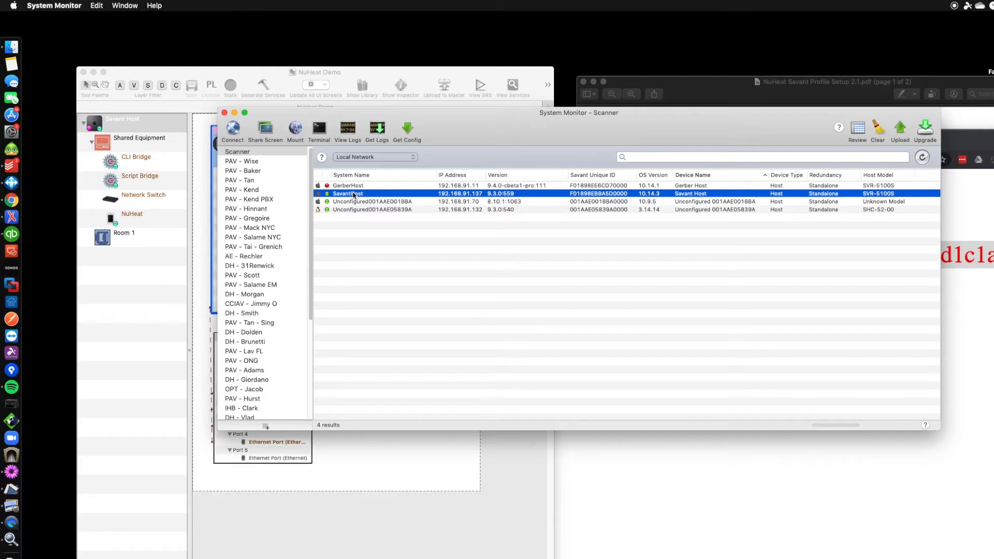
double_click(354, 195)
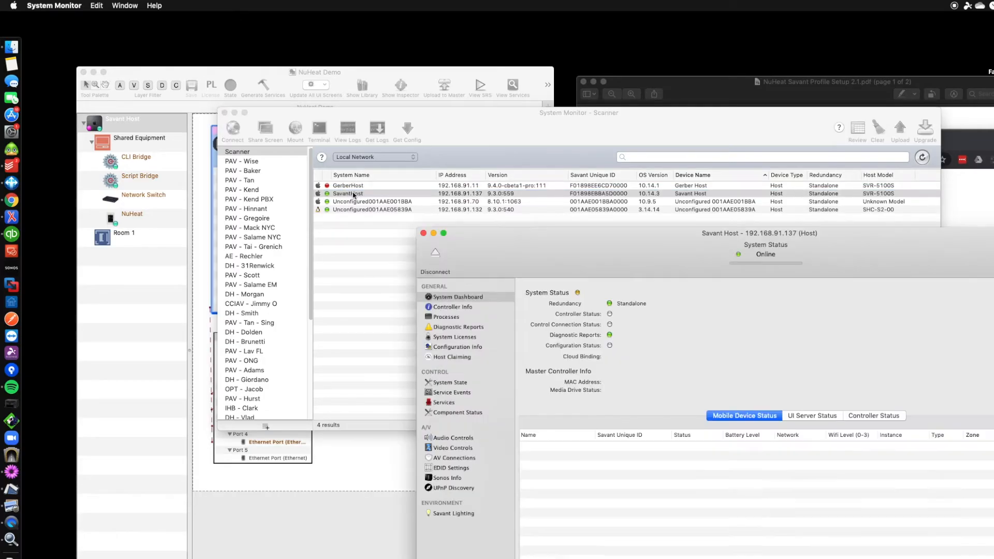
drag(549, 261, 479, 139)
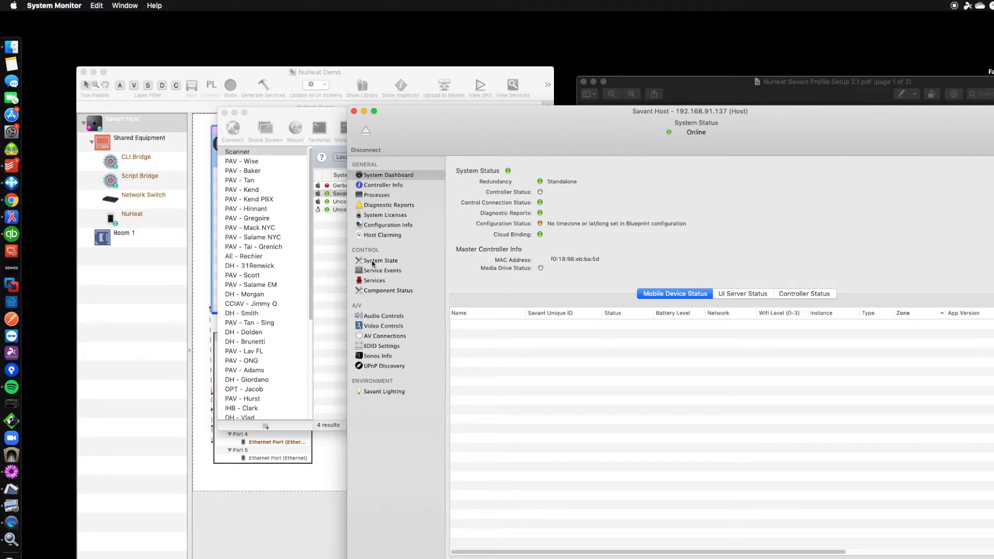
Examine the component status of the CLI Bridge, Script Bridge, NuHeat and Savant Host lighting on the connected host.
click(376, 292)
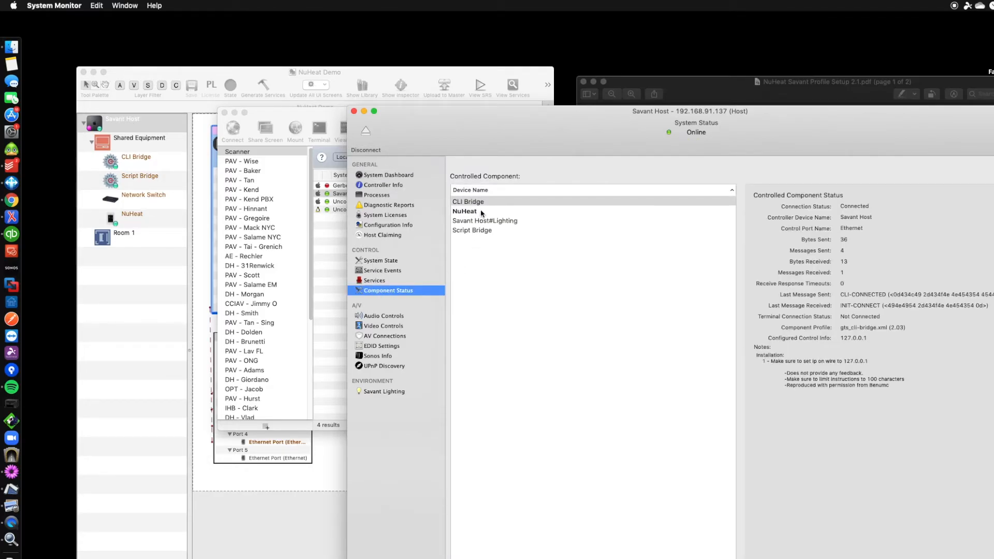
click(465, 232)
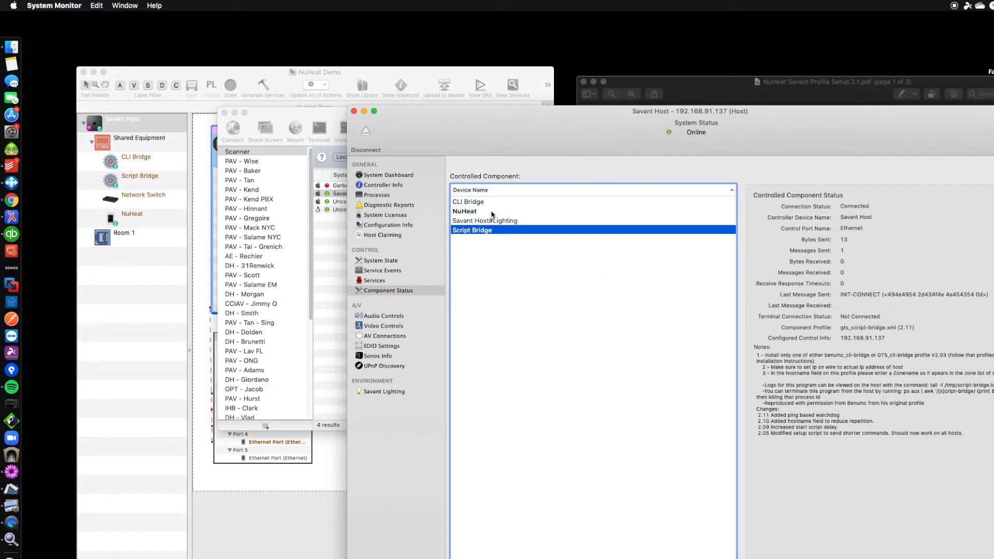
click(476, 205)
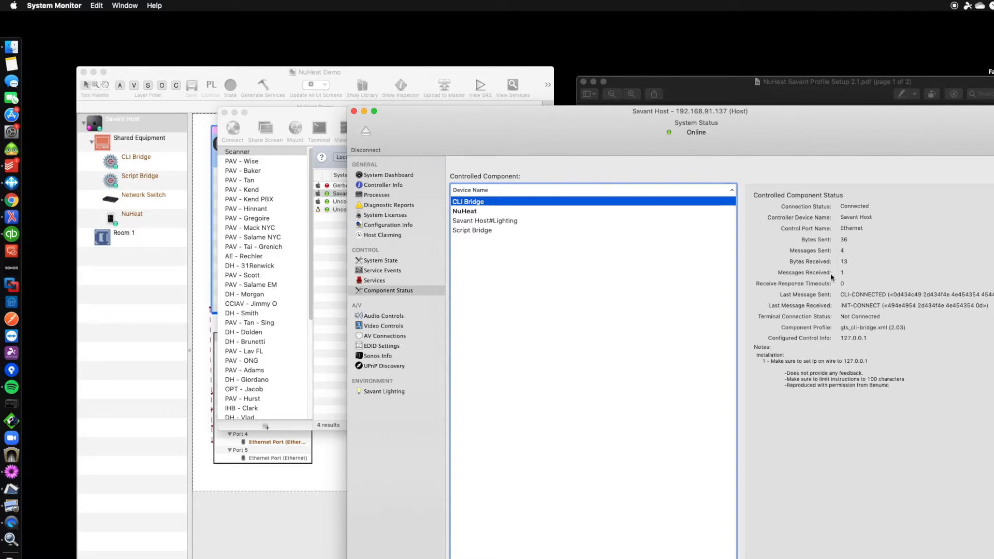
click(463, 211)
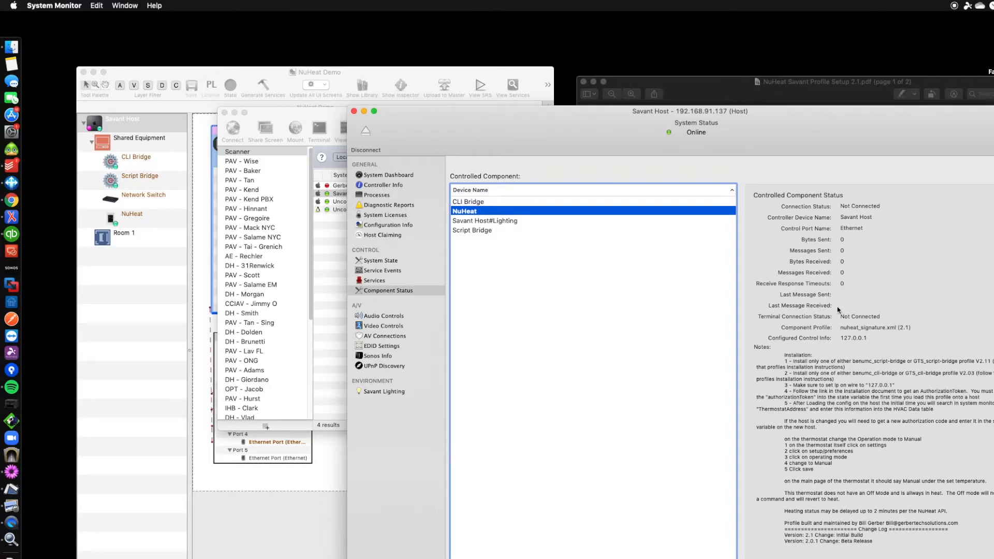
click(472, 222)
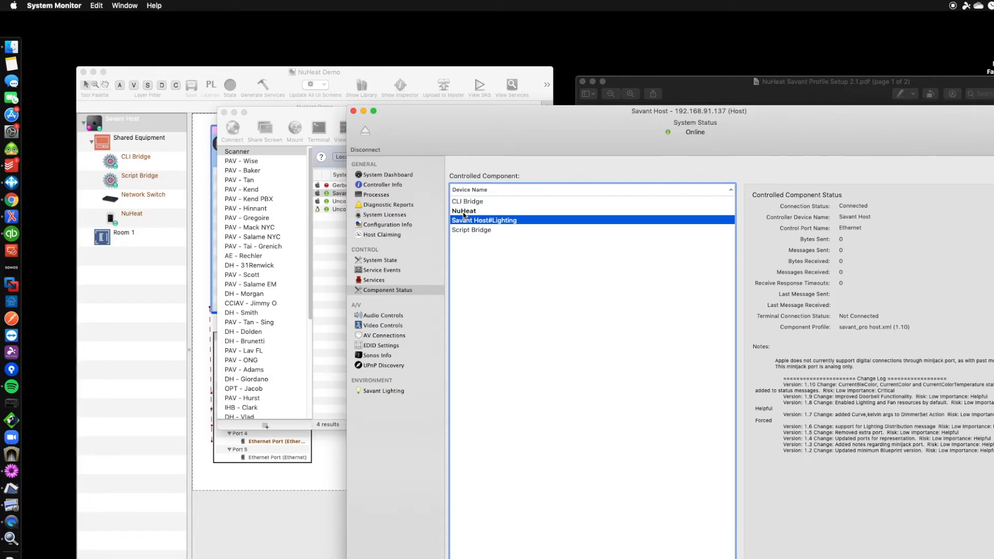
click(464, 211)
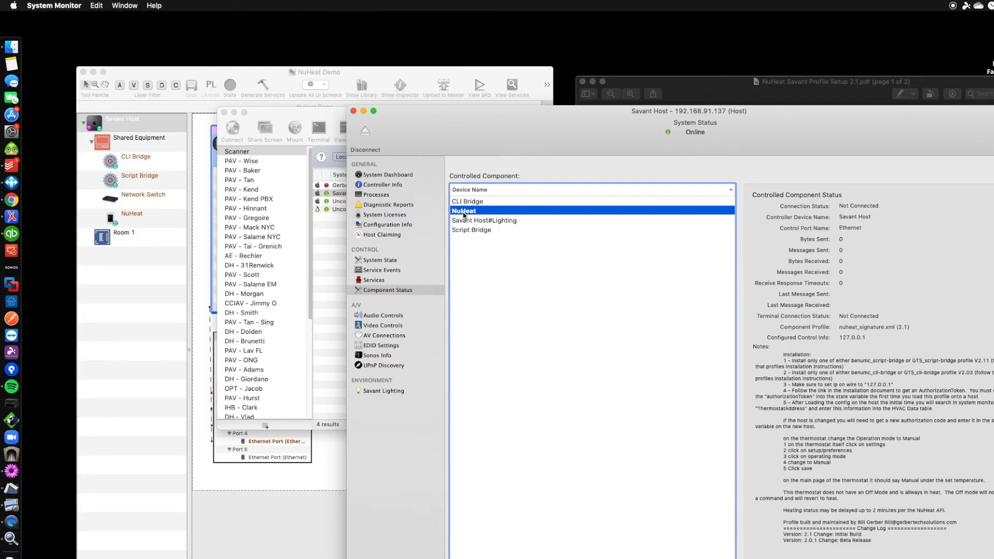
key(Up)
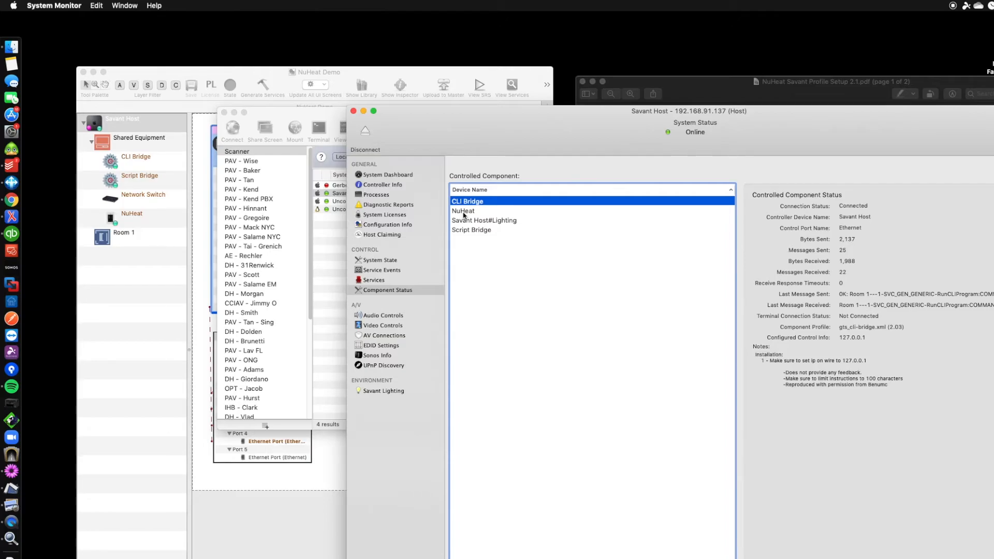
click(464, 214)
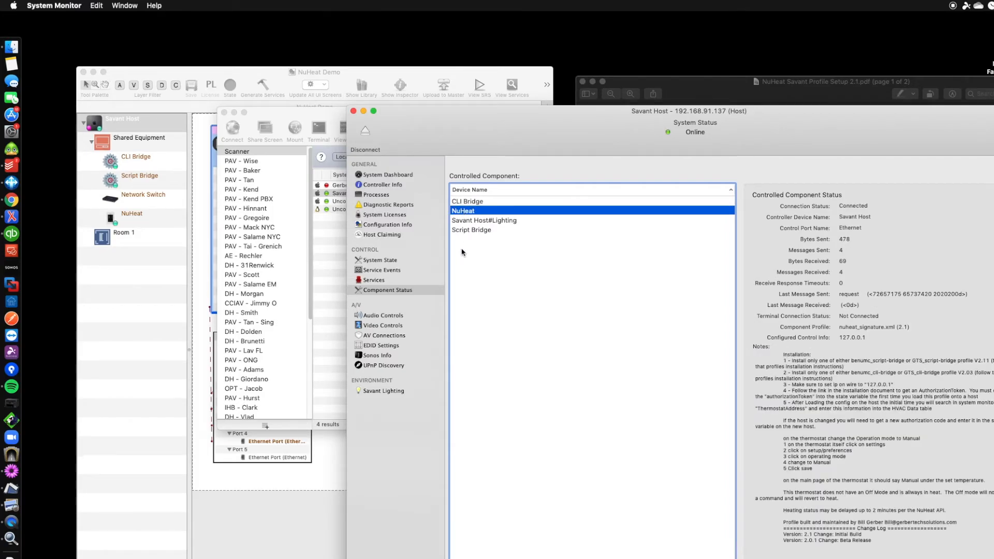
click(473, 202)
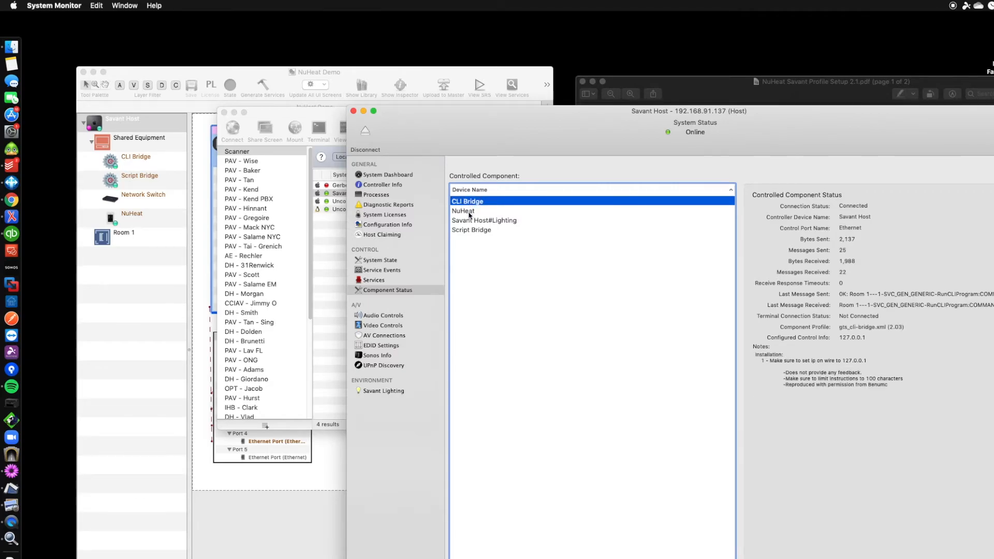
click(468, 212)
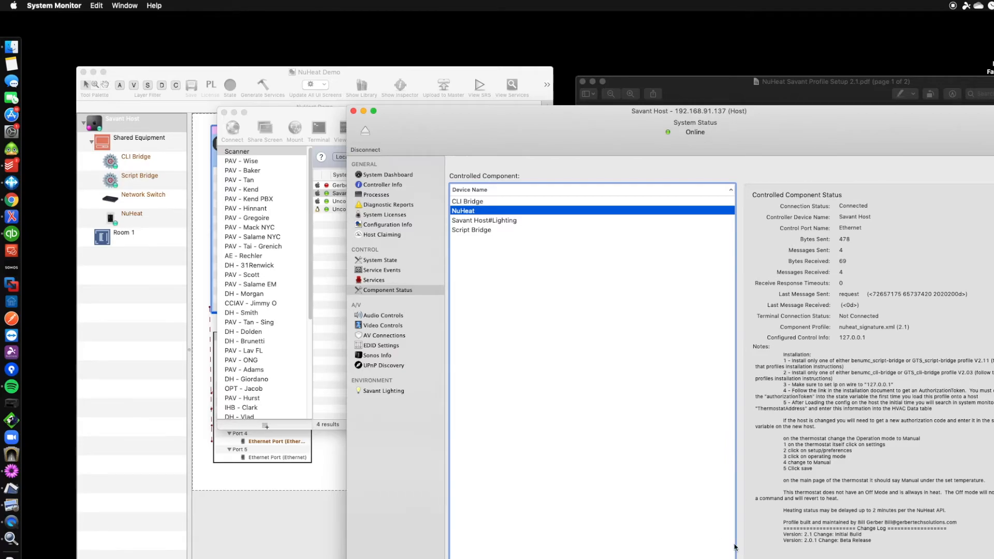
Minimize the authorization code page in Chrome and bring the NuHeat Savant Profile Setup PDF to the front.
key(super+Tab)
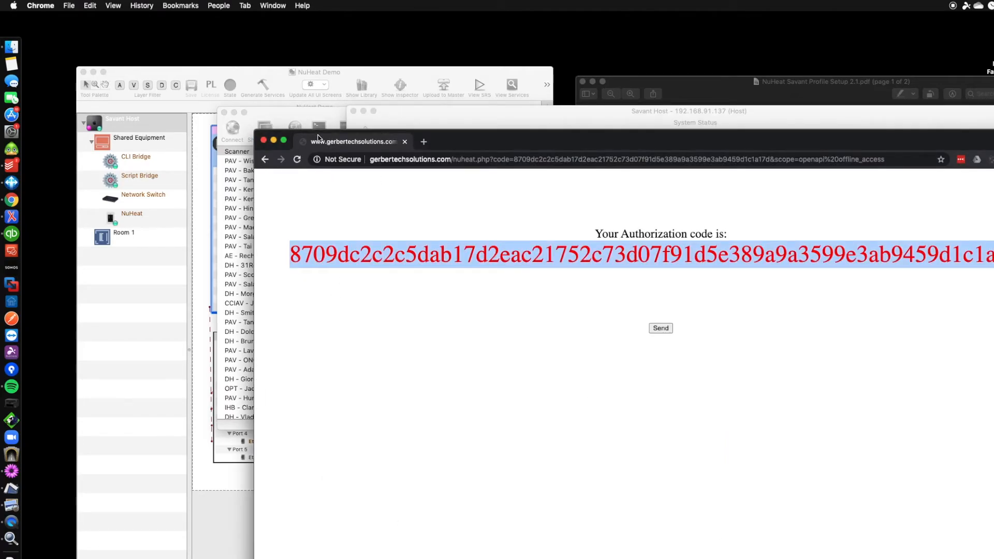
click(274, 141)
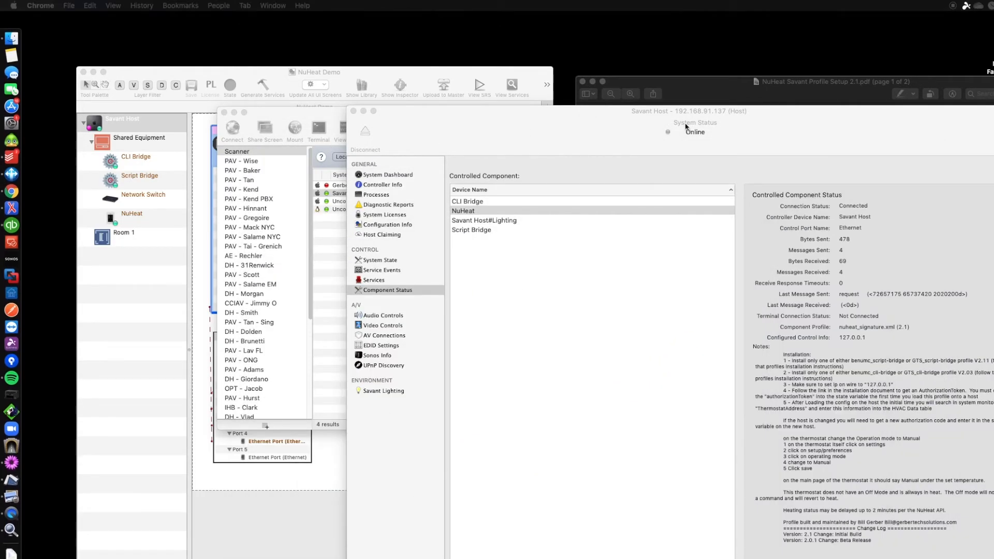
click(786, 95)
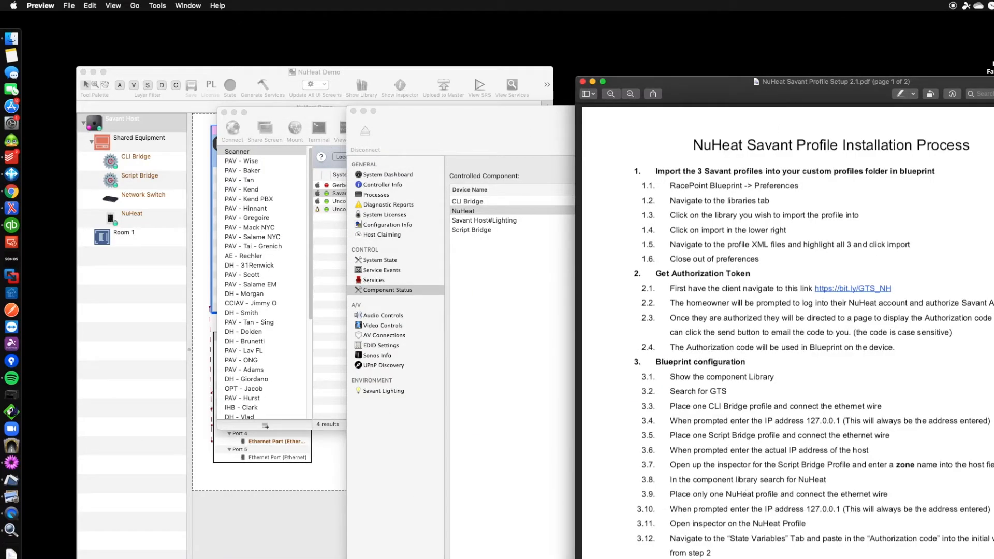
Filter the Savant Host's system state values by "Thermostataddre" and widen the State Name column to read the full names.
click(383, 263)
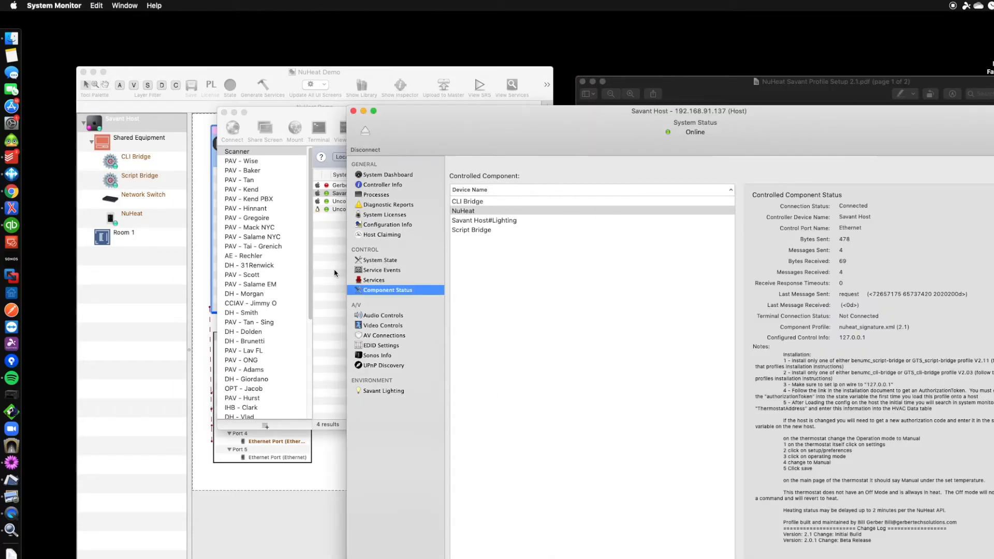
click(389, 262)
click(963, 172)
text(Thermostat)
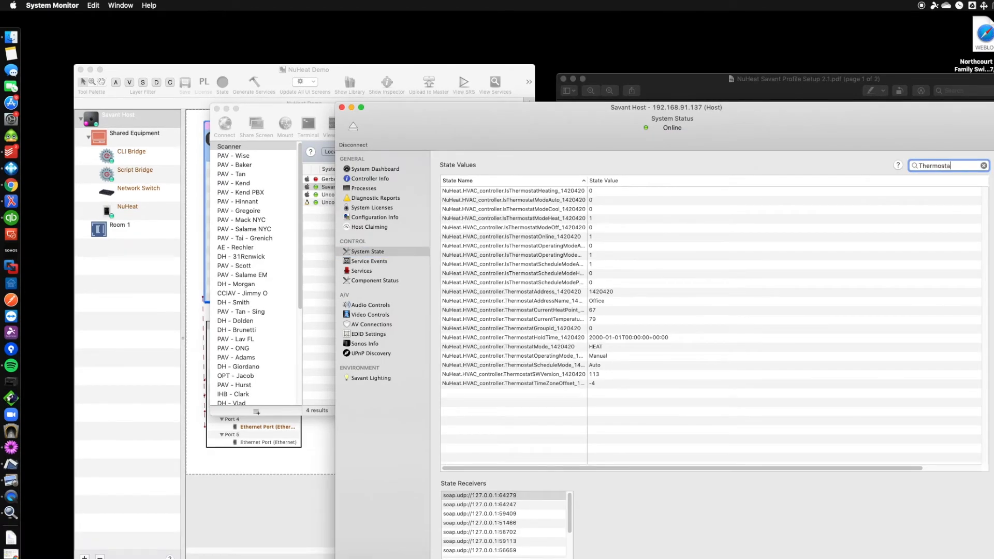
text(addre)
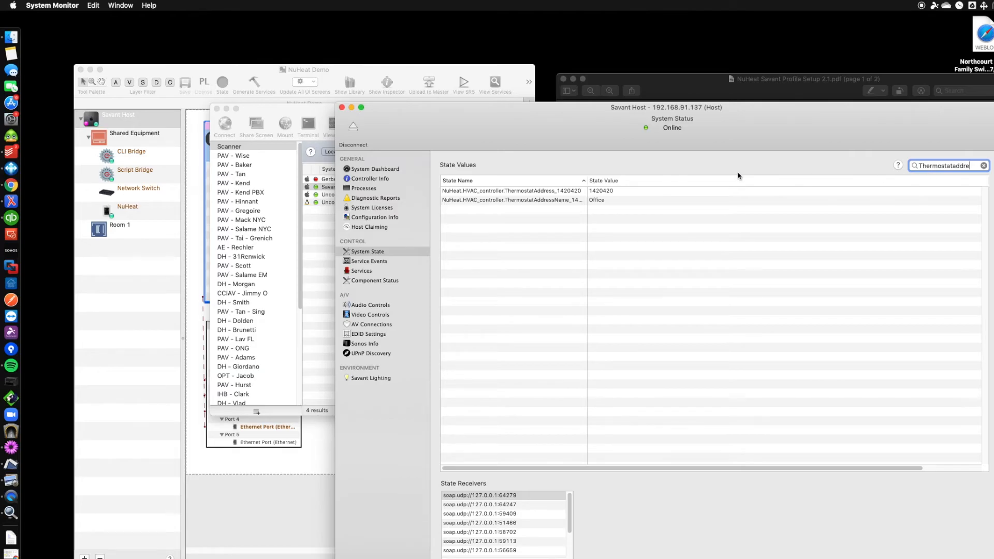
drag(587, 184, 626, 181)
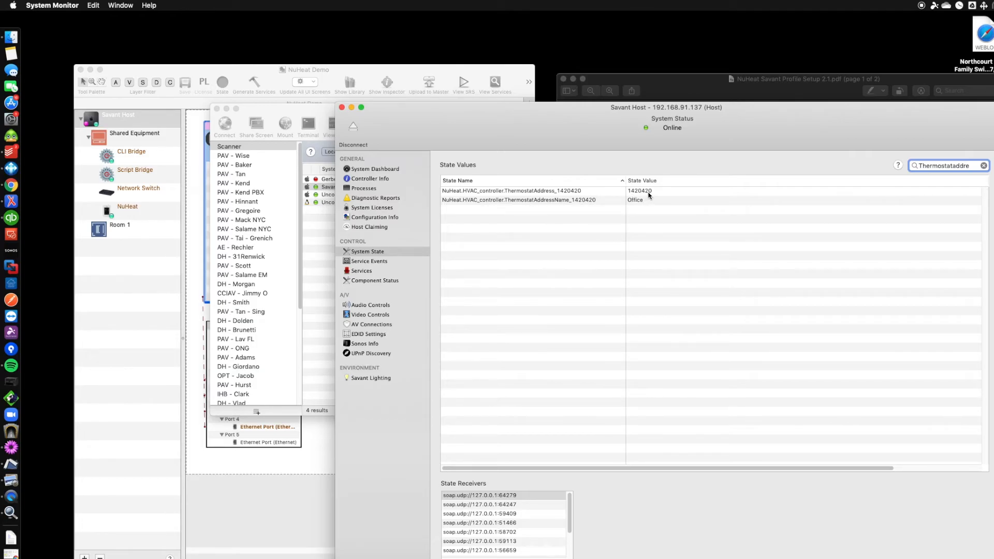
Rearrange the host and Blueprint windows so the state values stay visible, and open Blueprint's HVAC settings table.
drag(656, 134, 652, 57)
drag(263, 76, 376, 203)
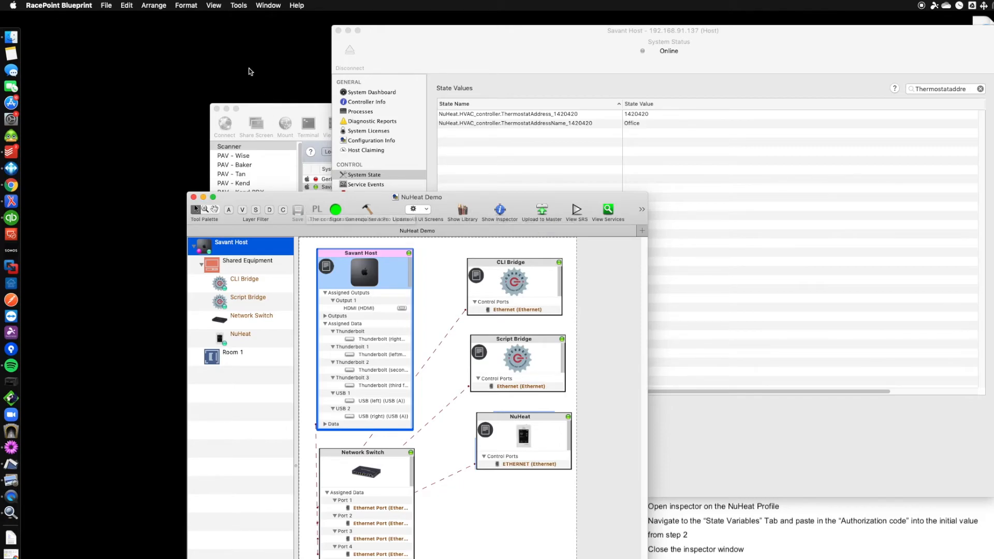
click(242, 6)
mouse_move(265, 229)
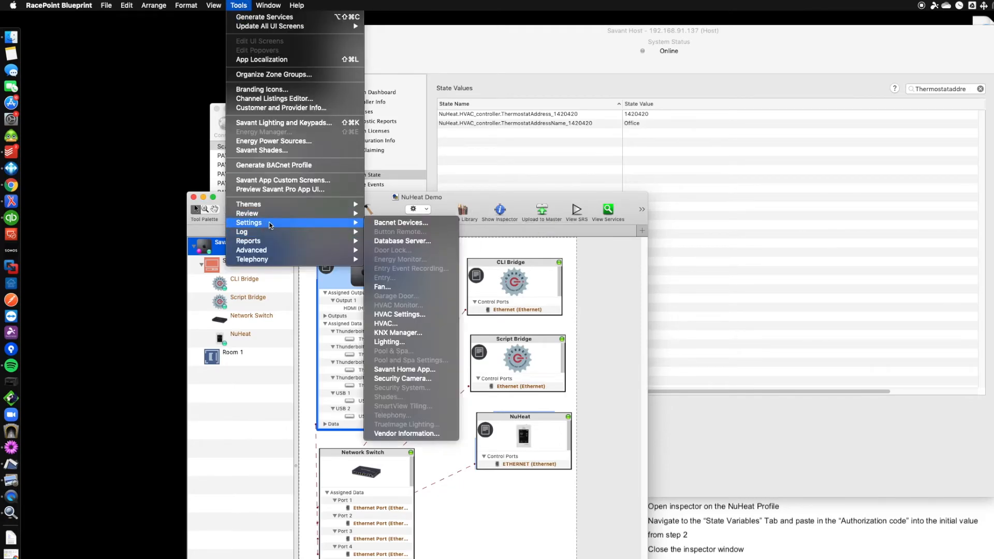
click(411, 324)
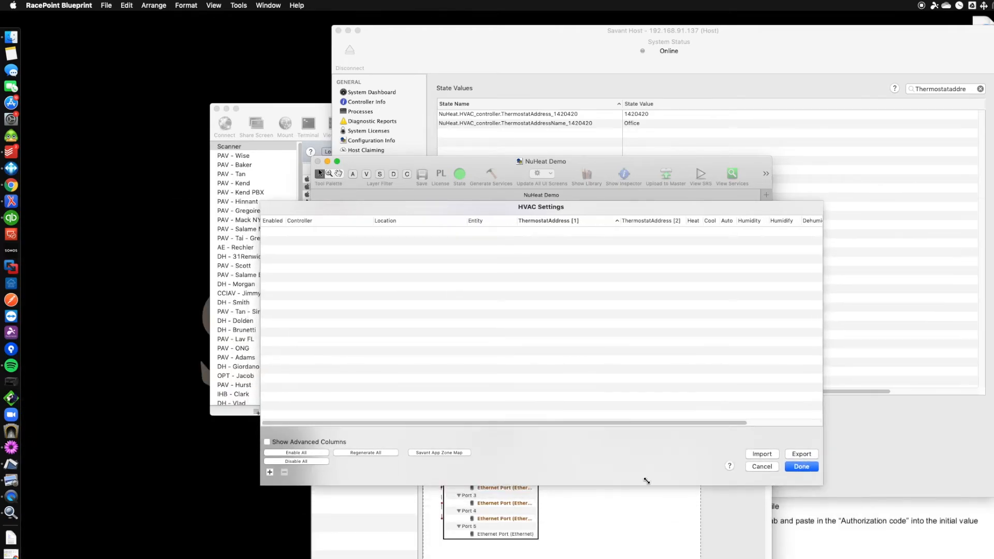
Add an HVAC entry with the NuHeat controller, location Room 1, entity Zone and ThermostatAddress [1] 1420420.
click(271, 470)
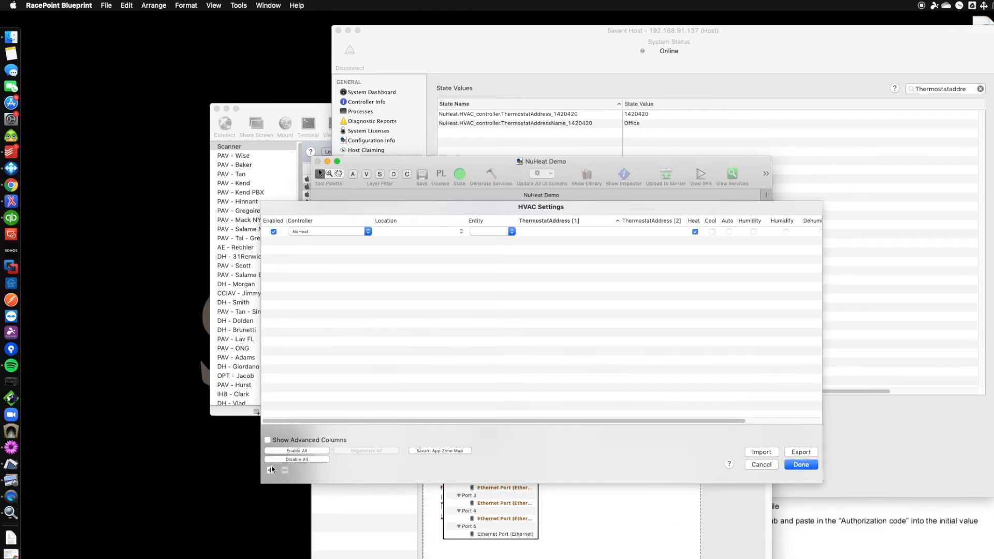
click(331, 231)
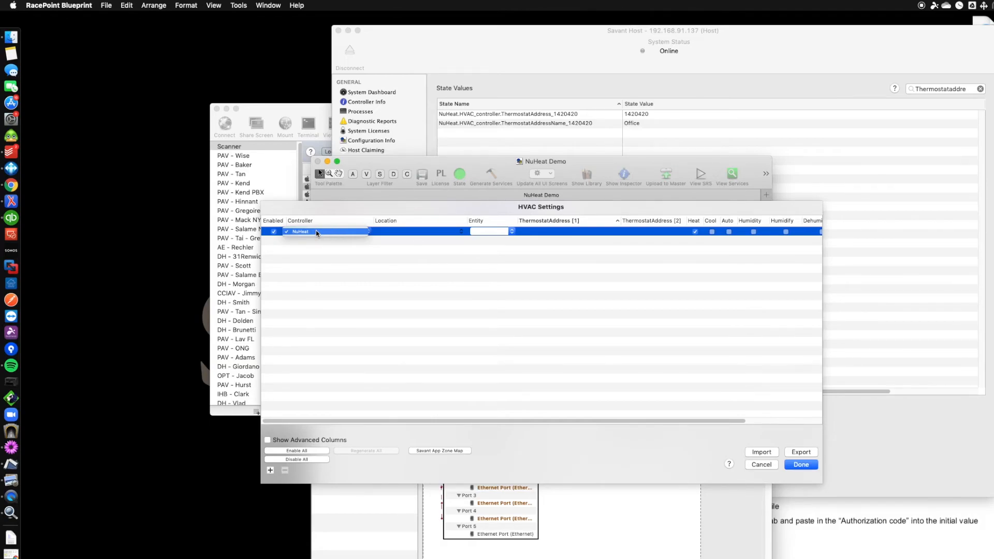
click(316, 231)
click(452, 236)
click(435, 243)
click(483, 234)
click(496, 234)
click(558, 233)
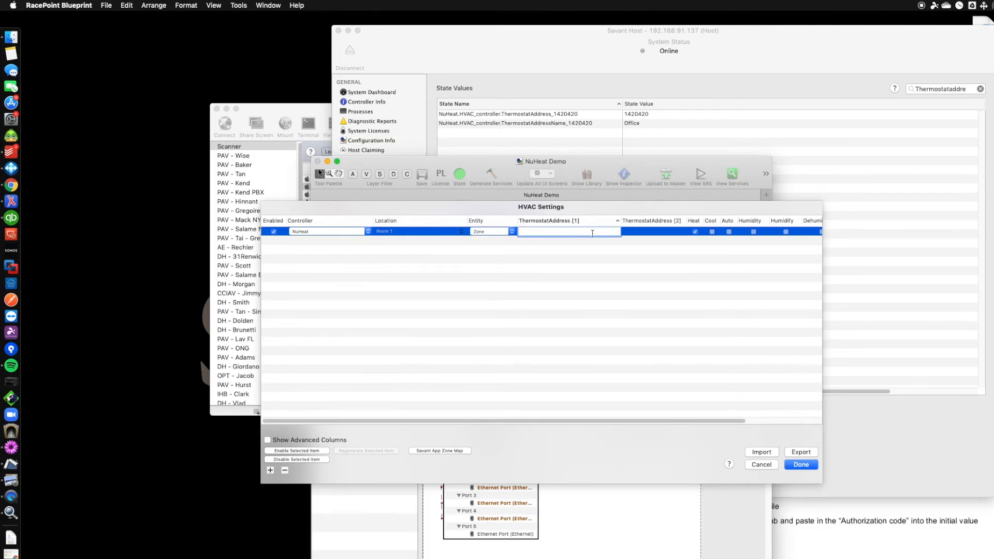
text(1420420)
Change the location of the NuHeat HVAC entry to Office.
click(418, 232)
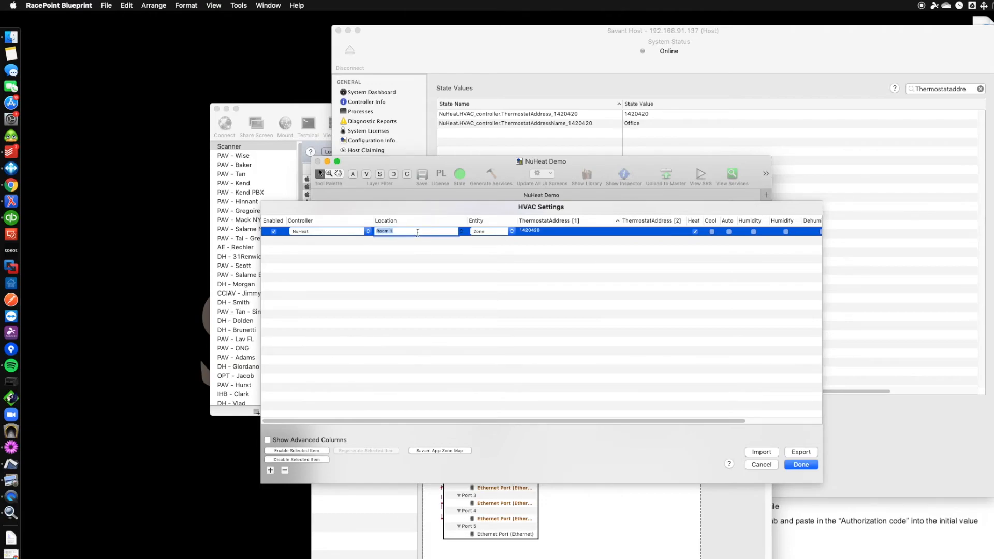
text(Office)
click(425, 247)
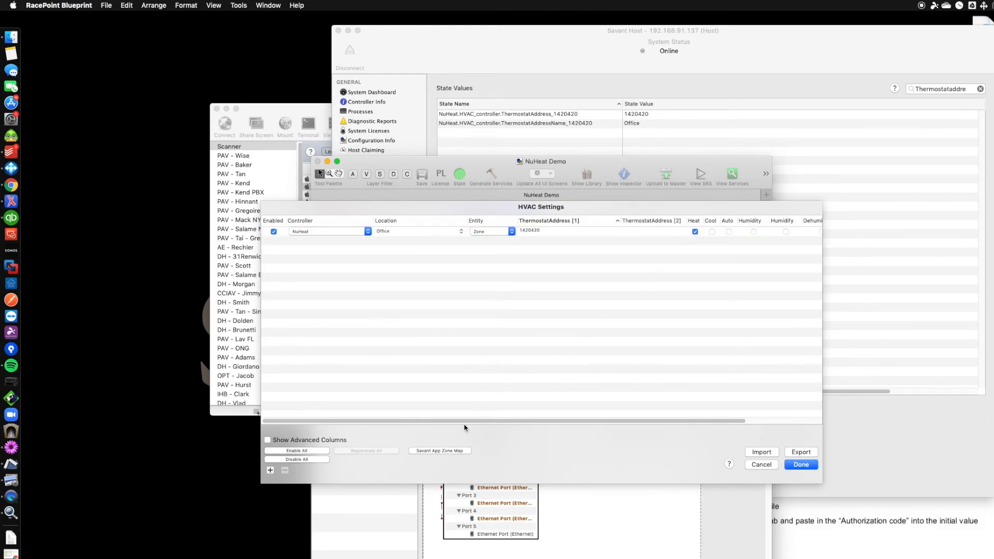
Review which HVAC entries are mapped to Room 1 in the Savant App Zone Map, and close the map.
click(434, 451)
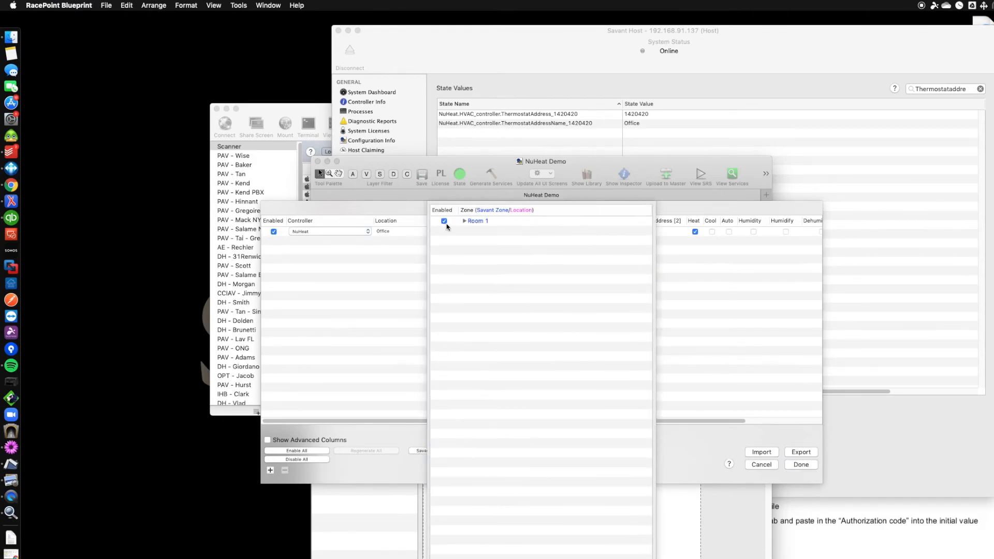
click(464, 221)
key(Return)
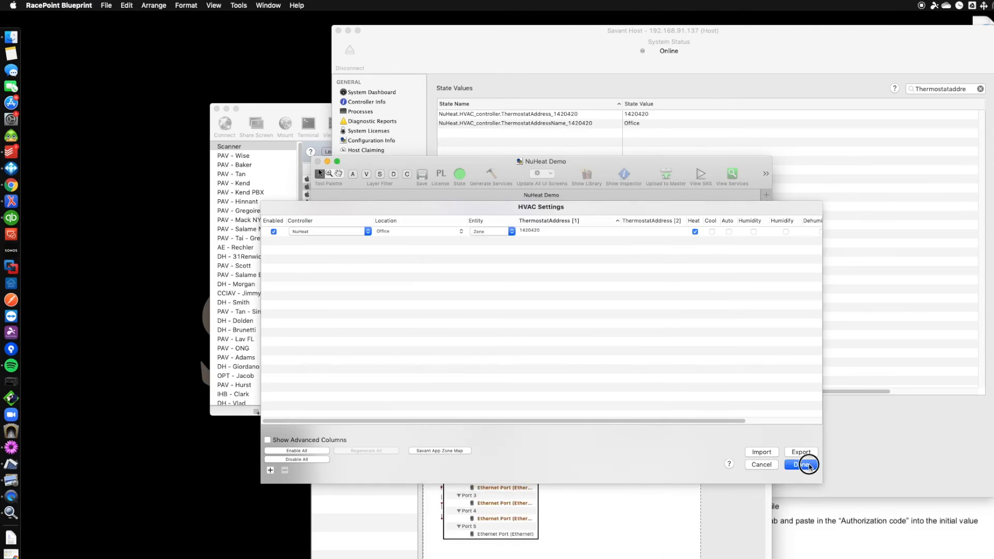
Accept the HVAC settings, generate the services for NuHeat Demo and close the resulting services window.
click(801, 465)
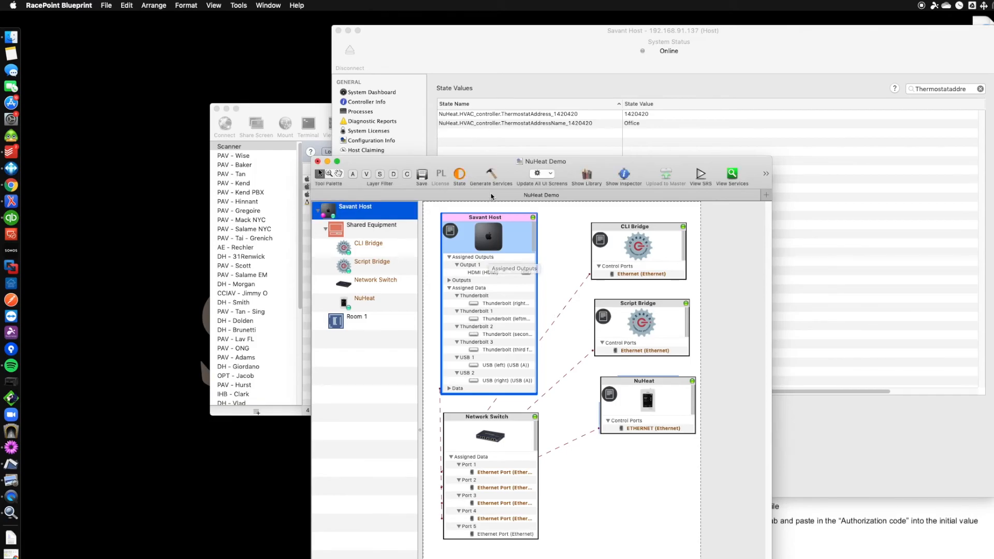
click(491, 176)
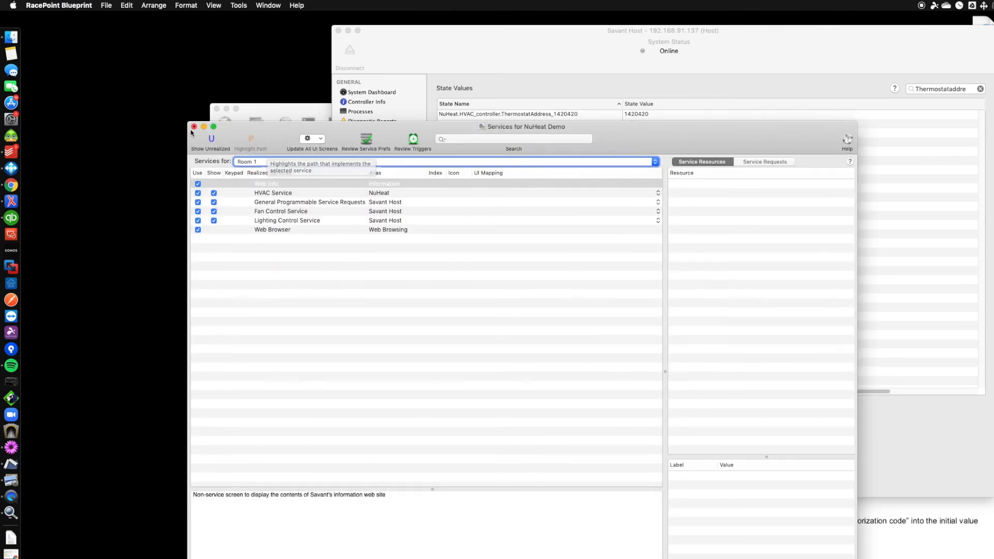
key(super+w)
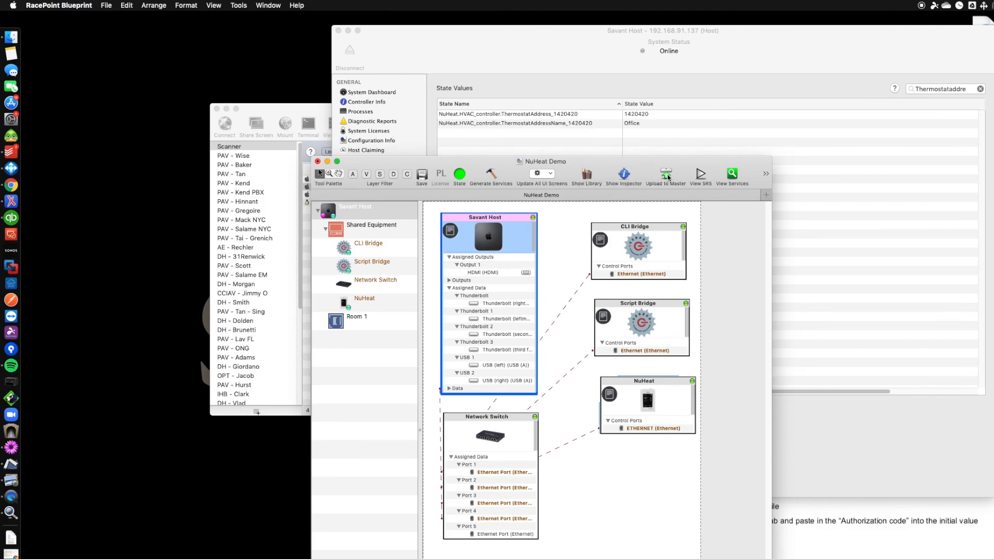
Upload the updated NuHeat Demo configuration to the Savant Host, checking the setup PDF's upload instruction along the way.
click(668, 176)
click(673, 225)
click(922, 550)
scroll(924, 557, down, 10)
scroll(924, 556, down, 3)
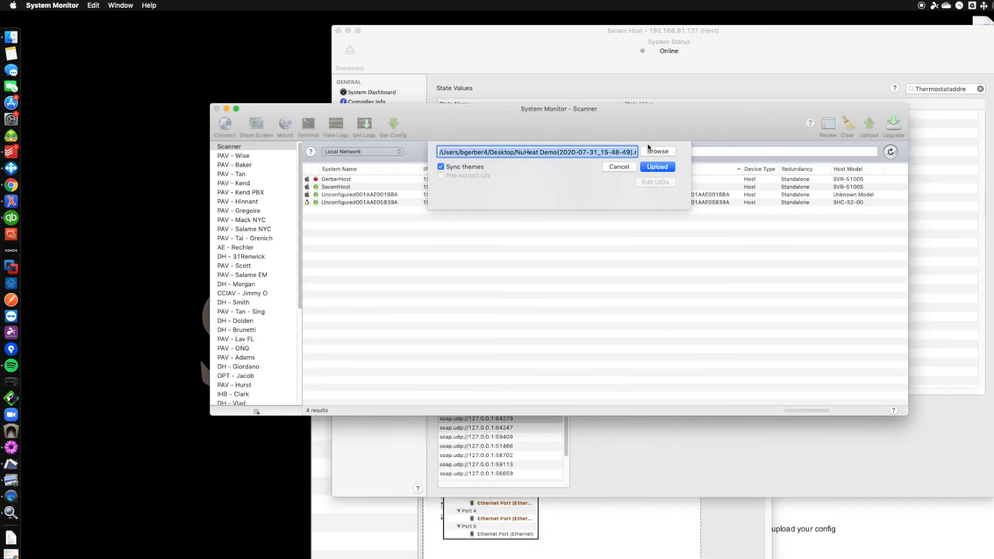
click(657, 167)
click(655, 244)
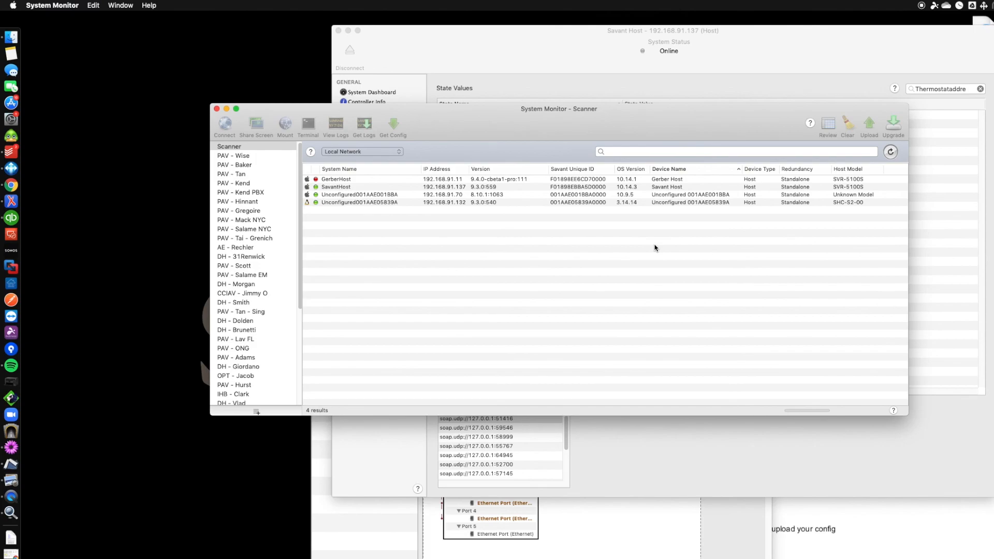
Return to the Savant Host window and open its system state values.
click(771, 66)
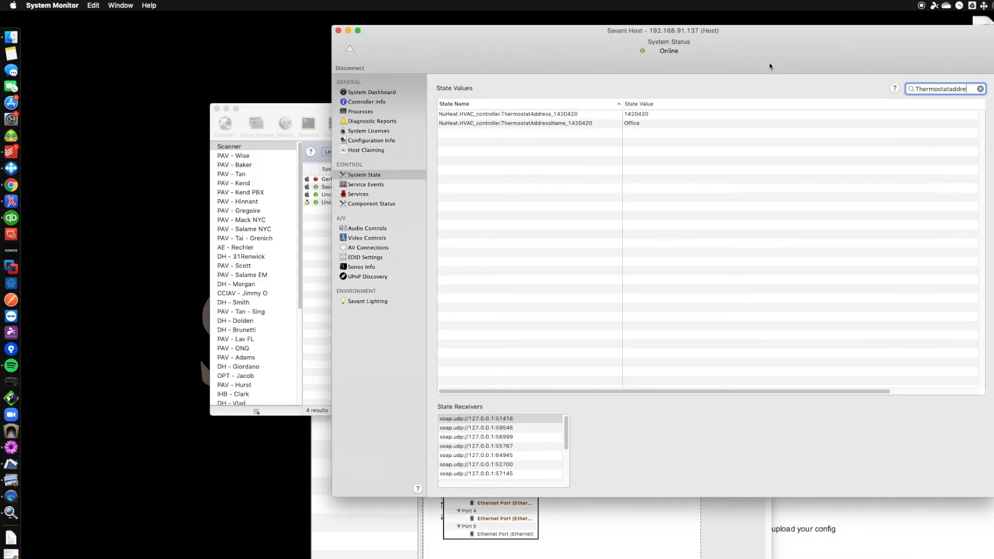
click(372, 185)
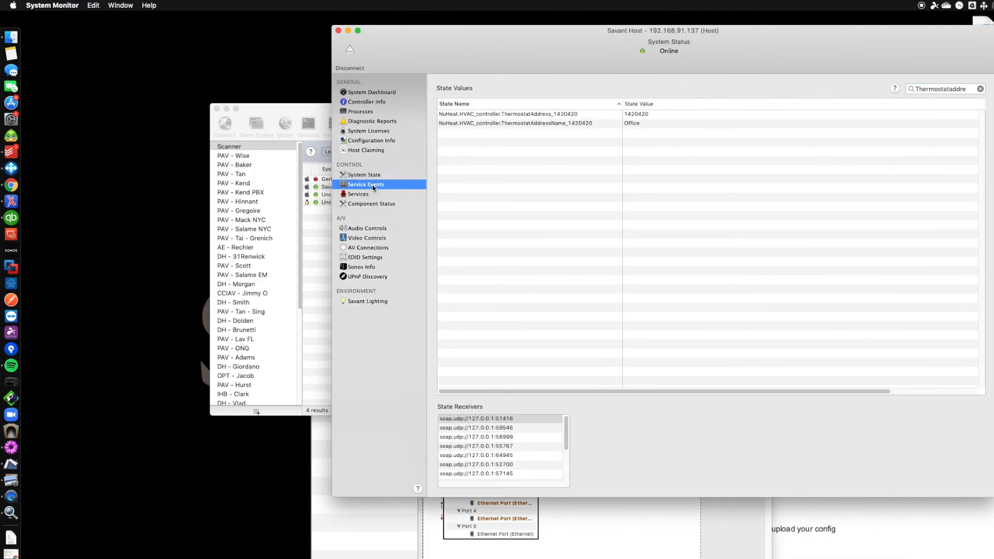
click(370, 176)
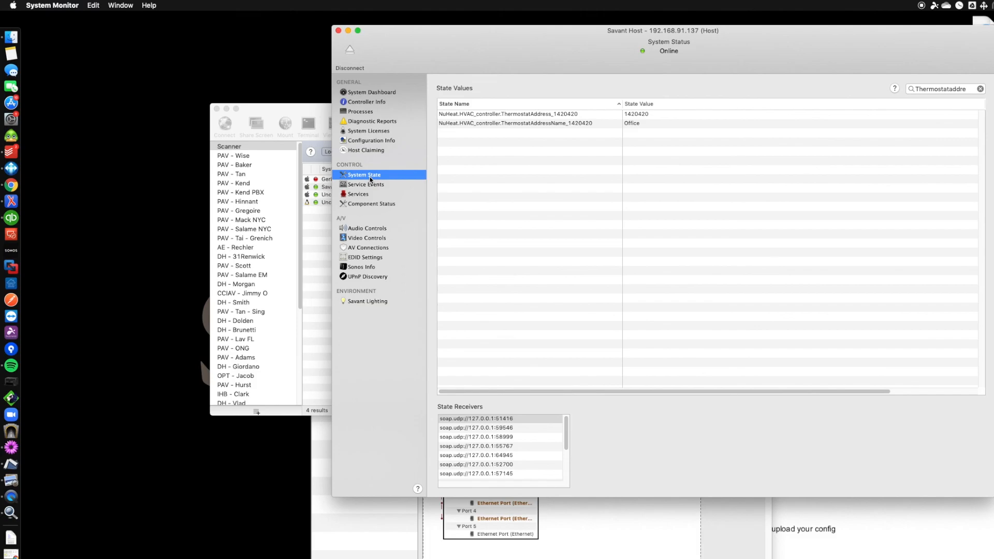